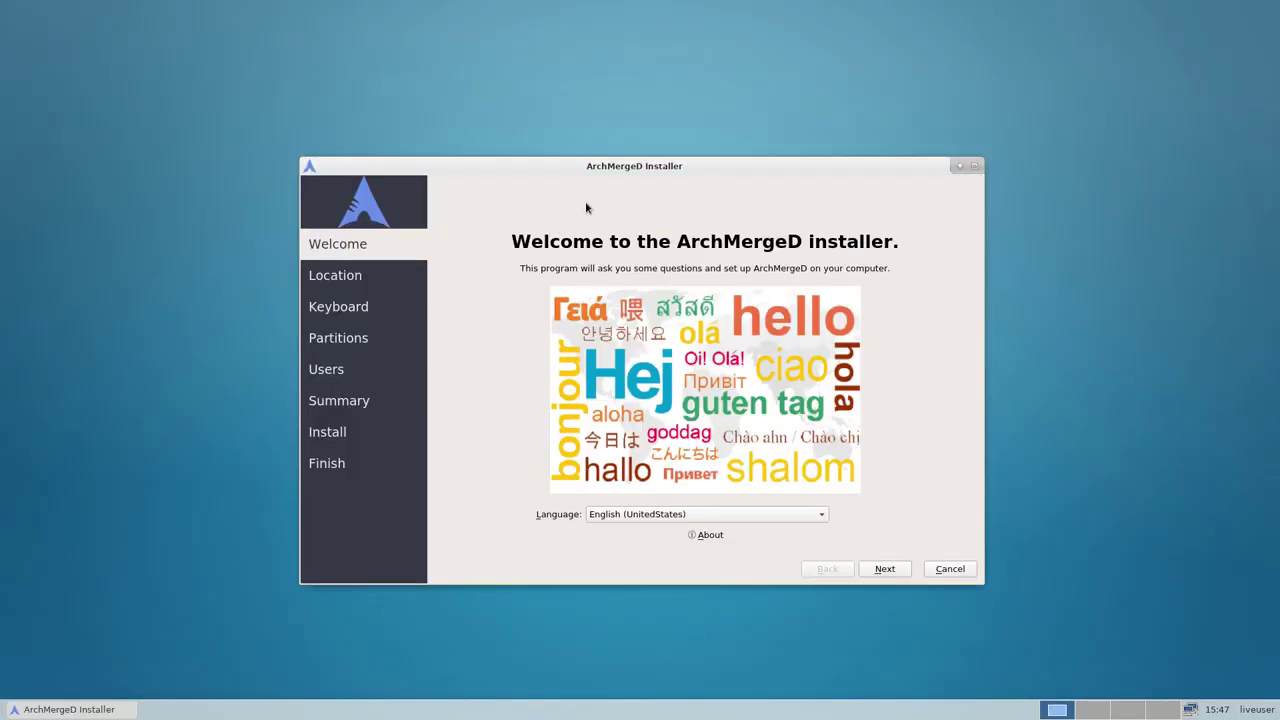
Set the installer's location to the Europe/Brussels timezone.
mouse_move(628, 168)
left_mouse_down()
mouse_move(1276, 154)
mouse_move(564, 142)
mouse_move(626, 144)
left_mouse_up()
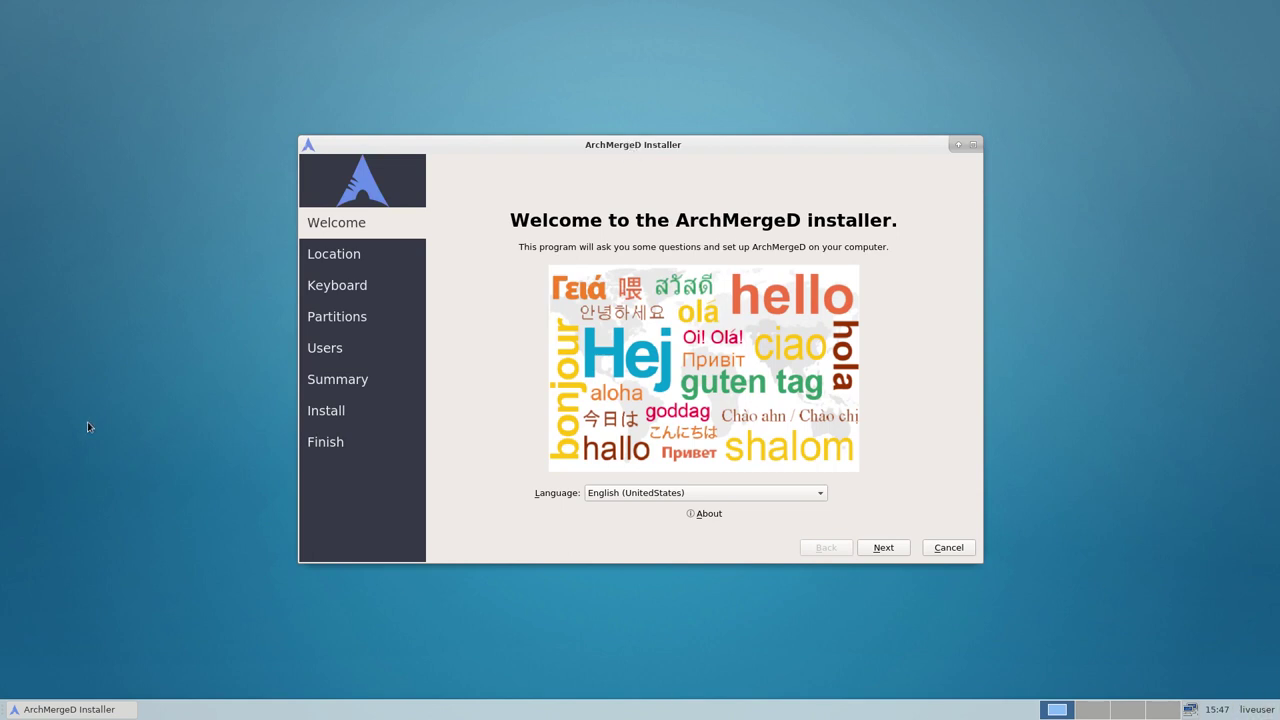
right_click(83, 363)
left_click(101, 568)
left_click(550, 660)
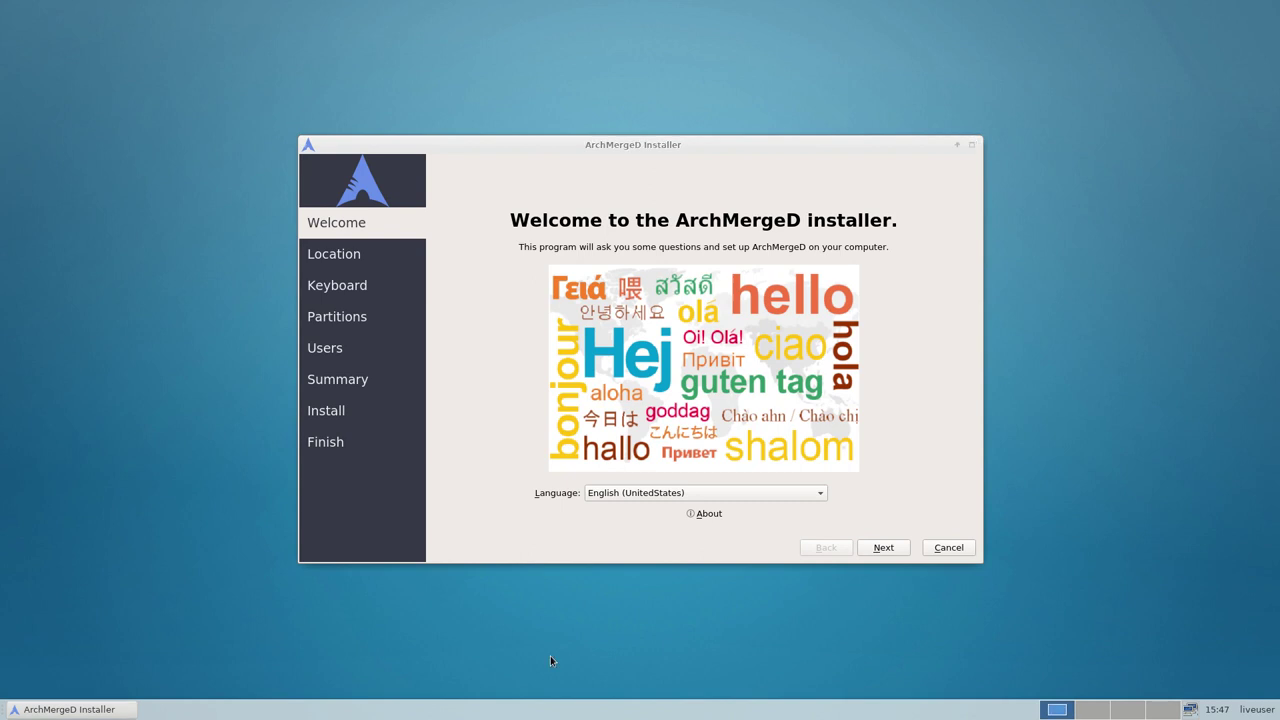
left_click(885, 546)
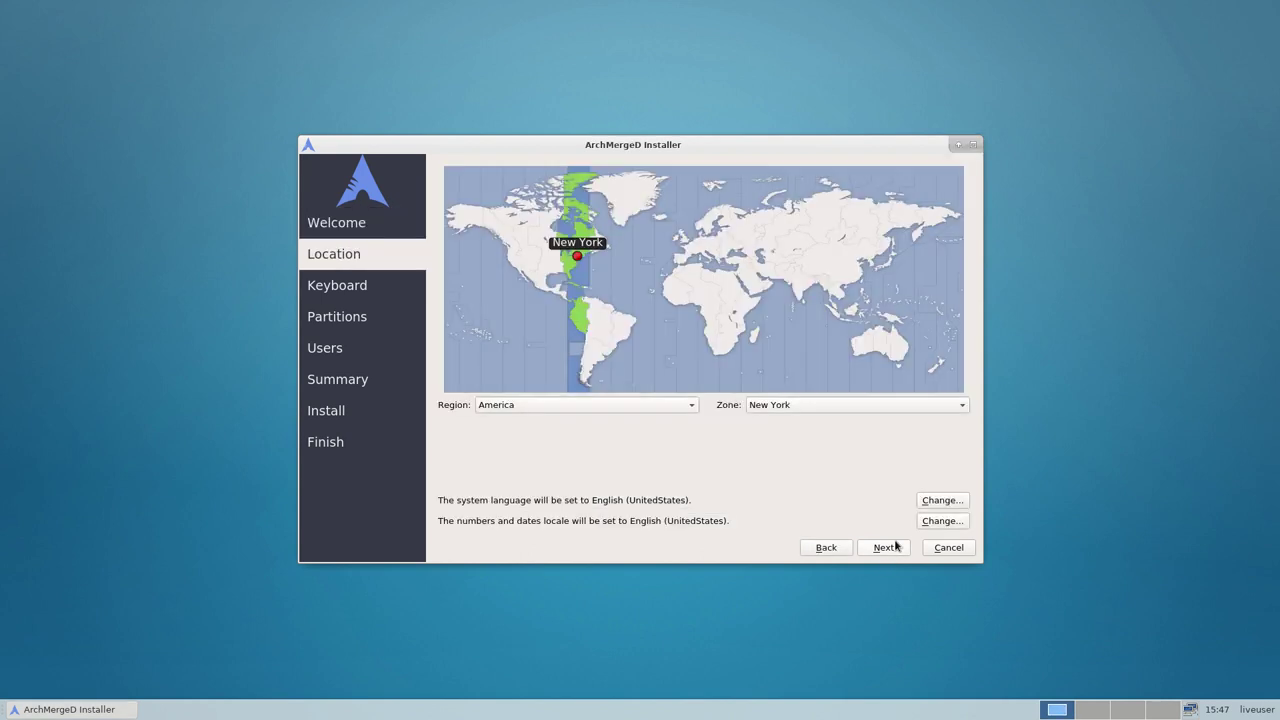
left_click(689, 250)
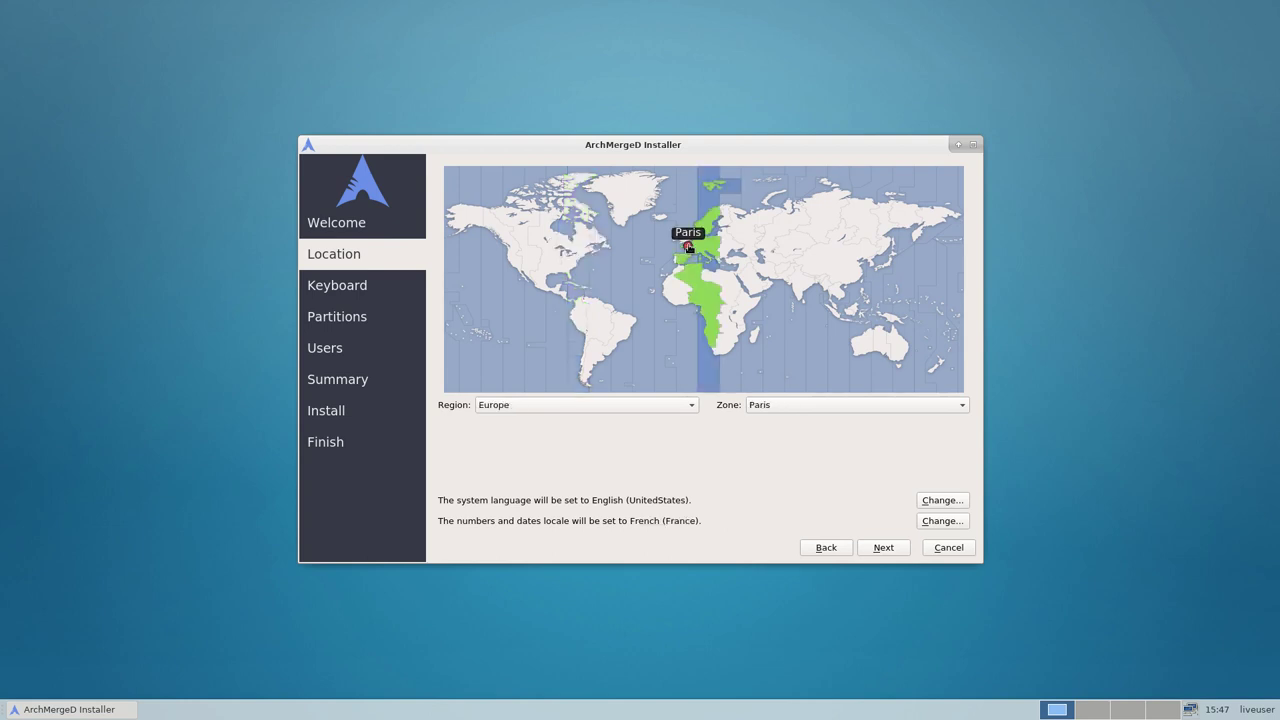
left_click(692, 251)
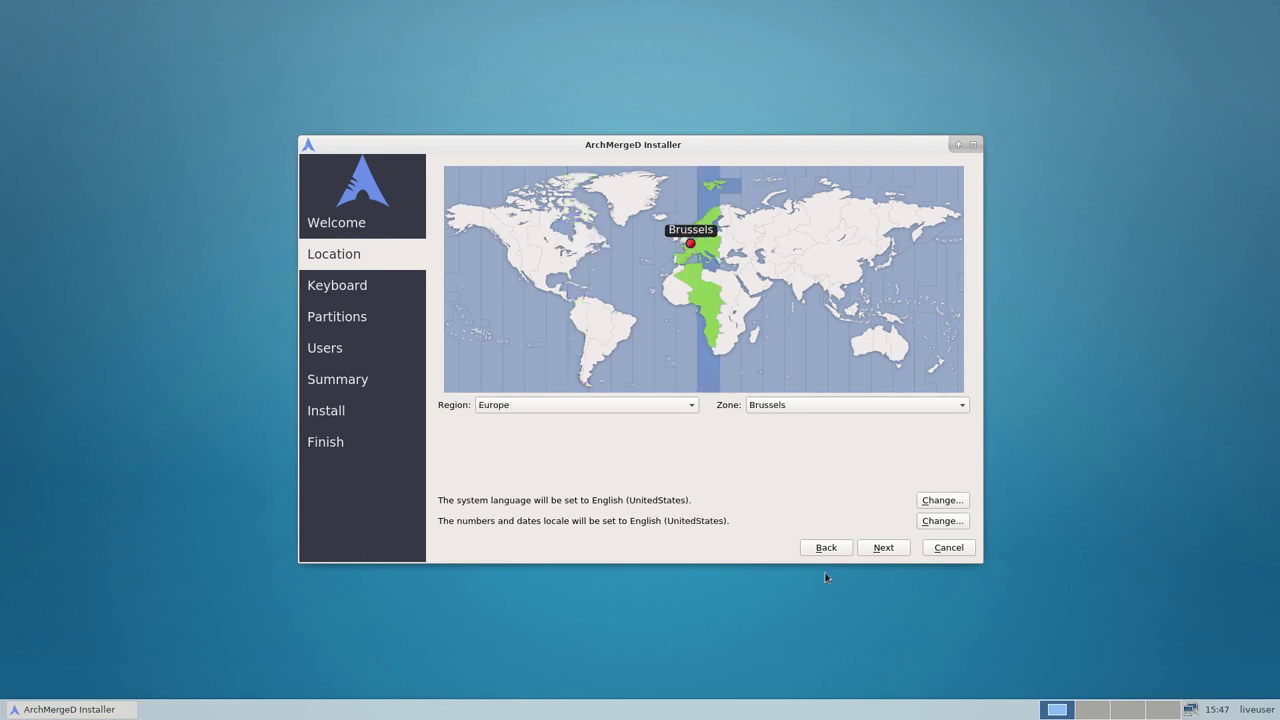
Choose the Belgian keyboard layout with its Default variant.
left_click(877, 550)
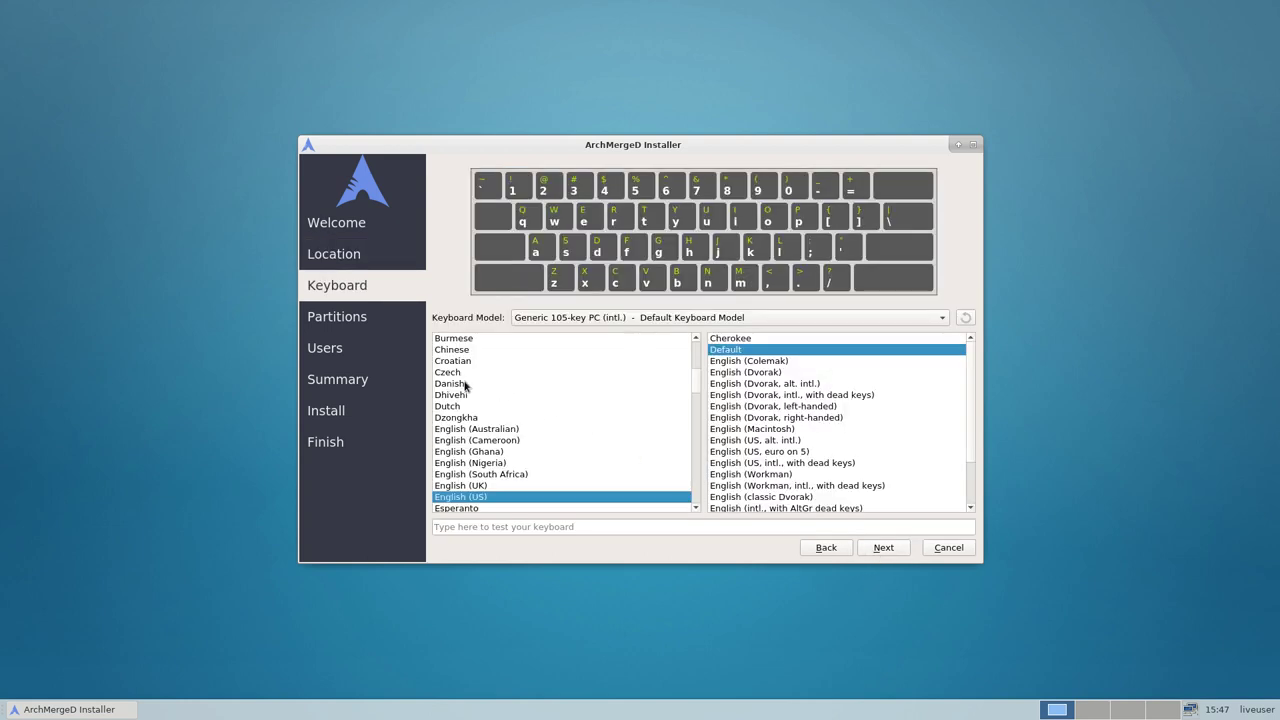
scroll(462, 400, "up", 4)
scroll(457, 413, "up", 2)
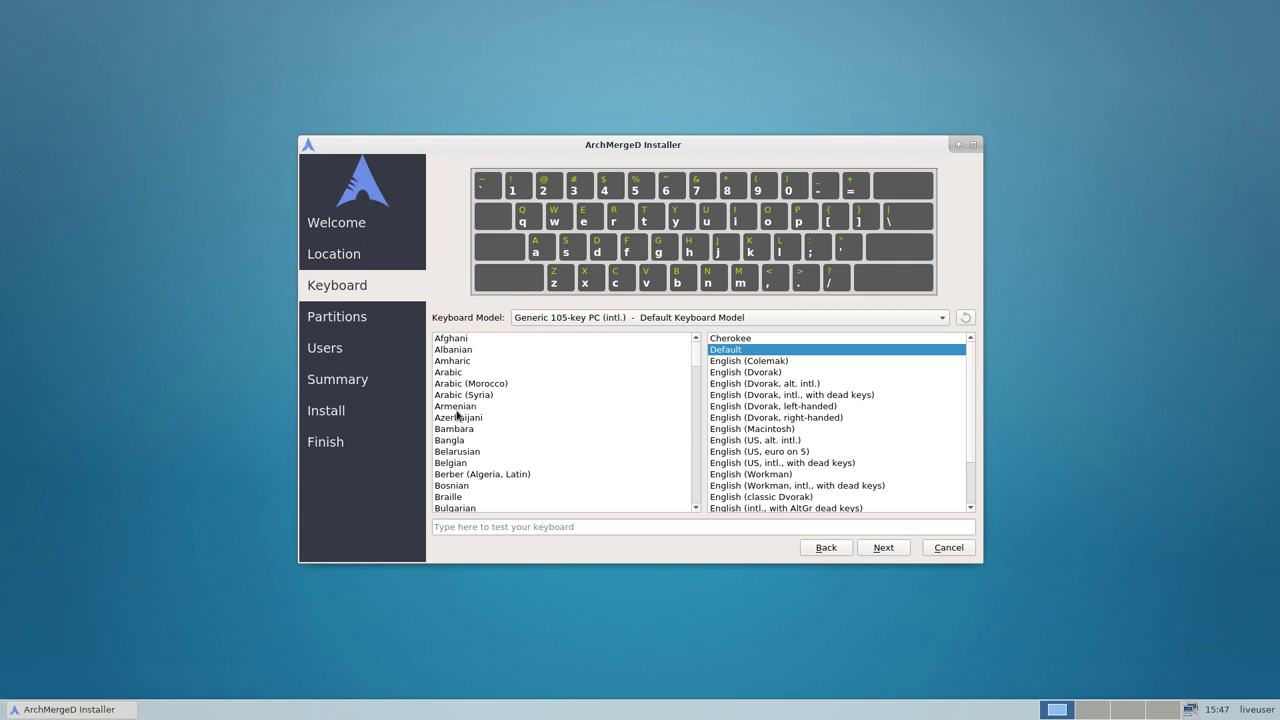
left_click(464, 463)
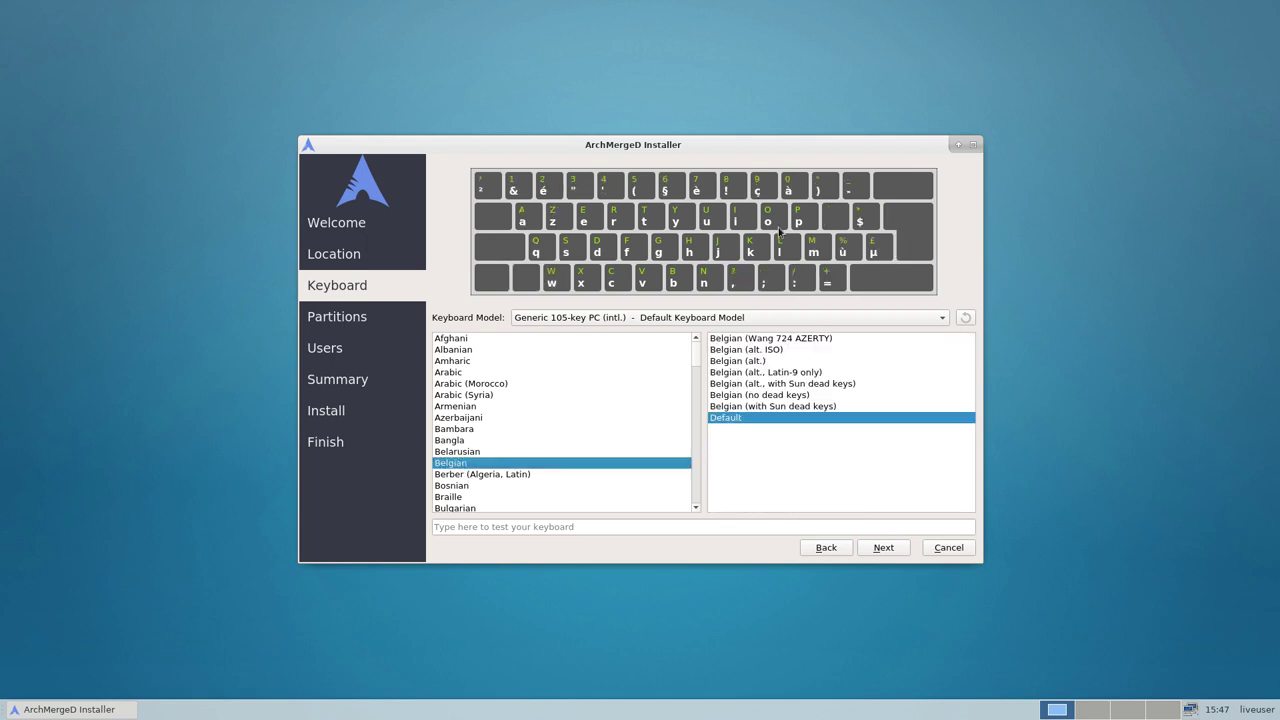
Select 'Erase disk' on the Partitions page and continue to the Users page.
left_click(883, 549)
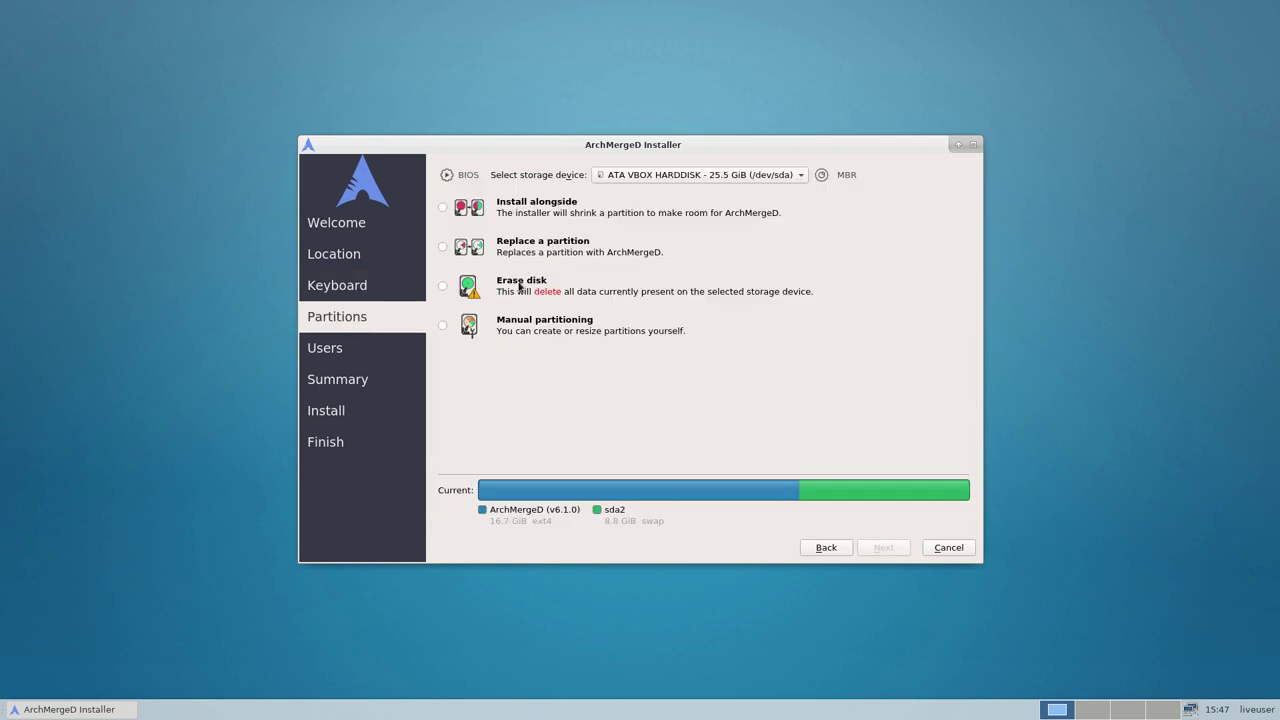
left_click(519, 287)
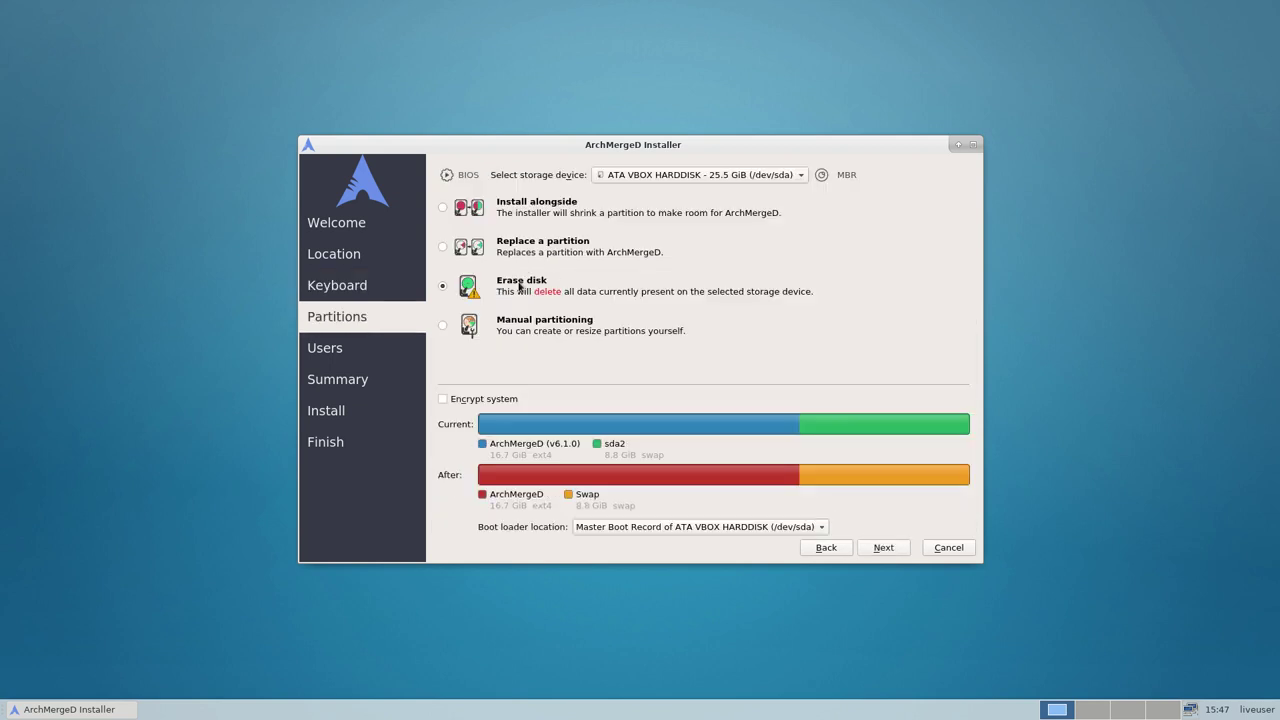
left_click(886, 549)
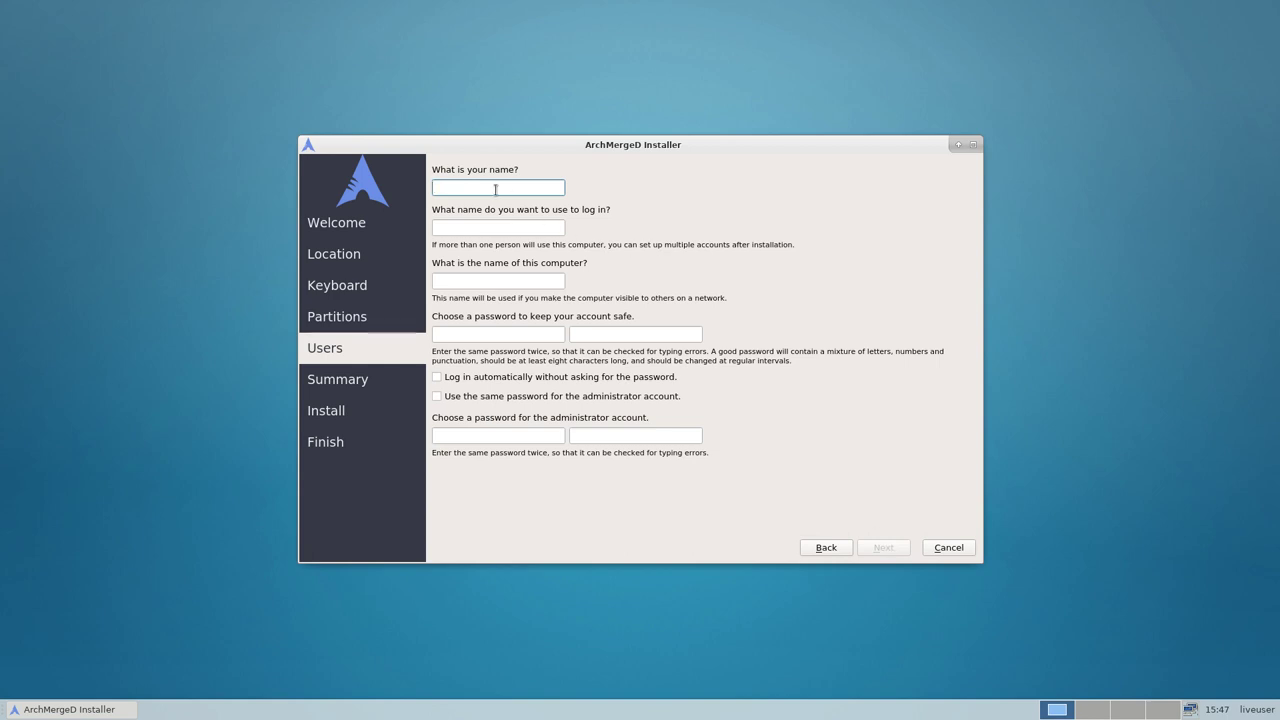
Enter the user's name, login, computer name ArchMergeD-6-1-0 and account password.
key("Tab")
key("Tab")
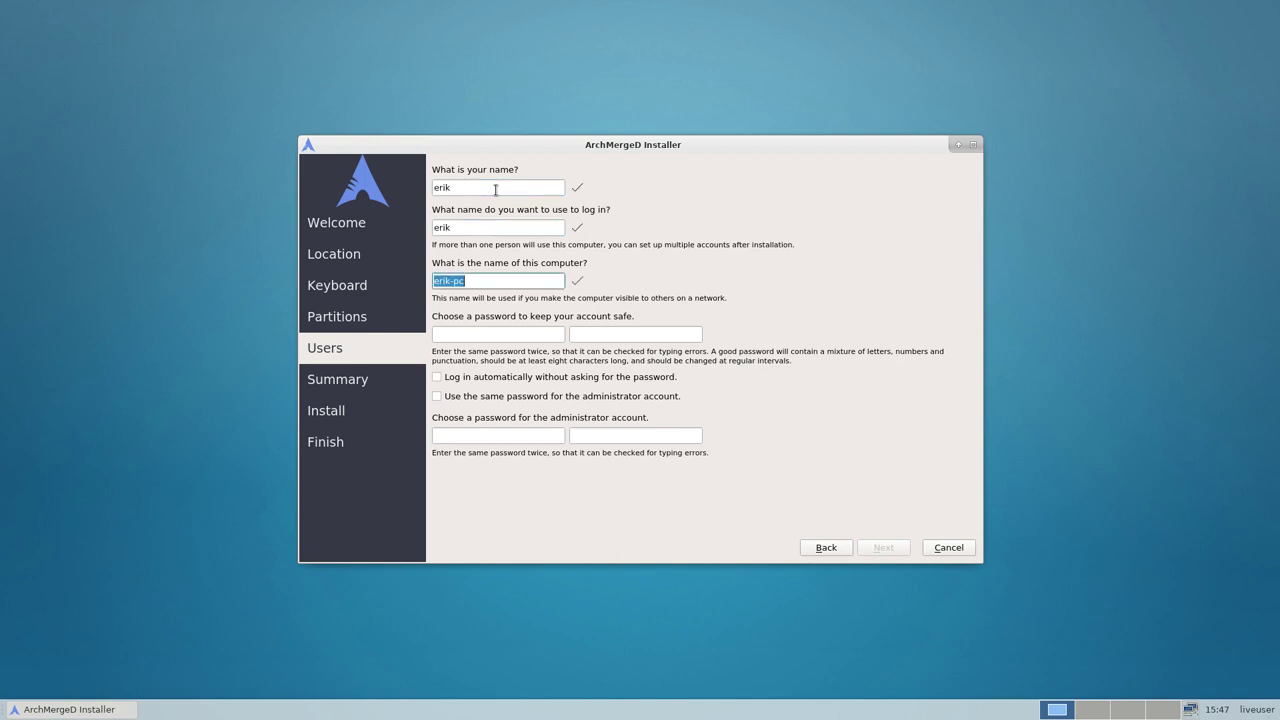
key("Tab")
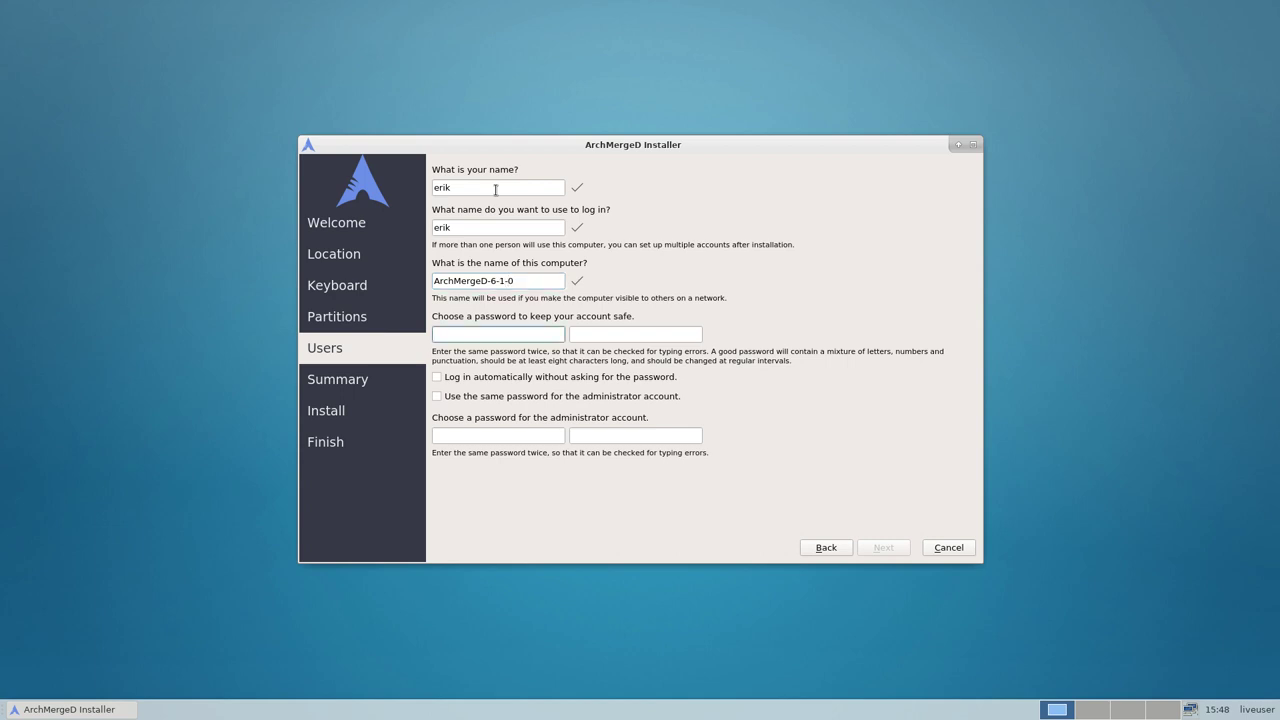
key("Tab")
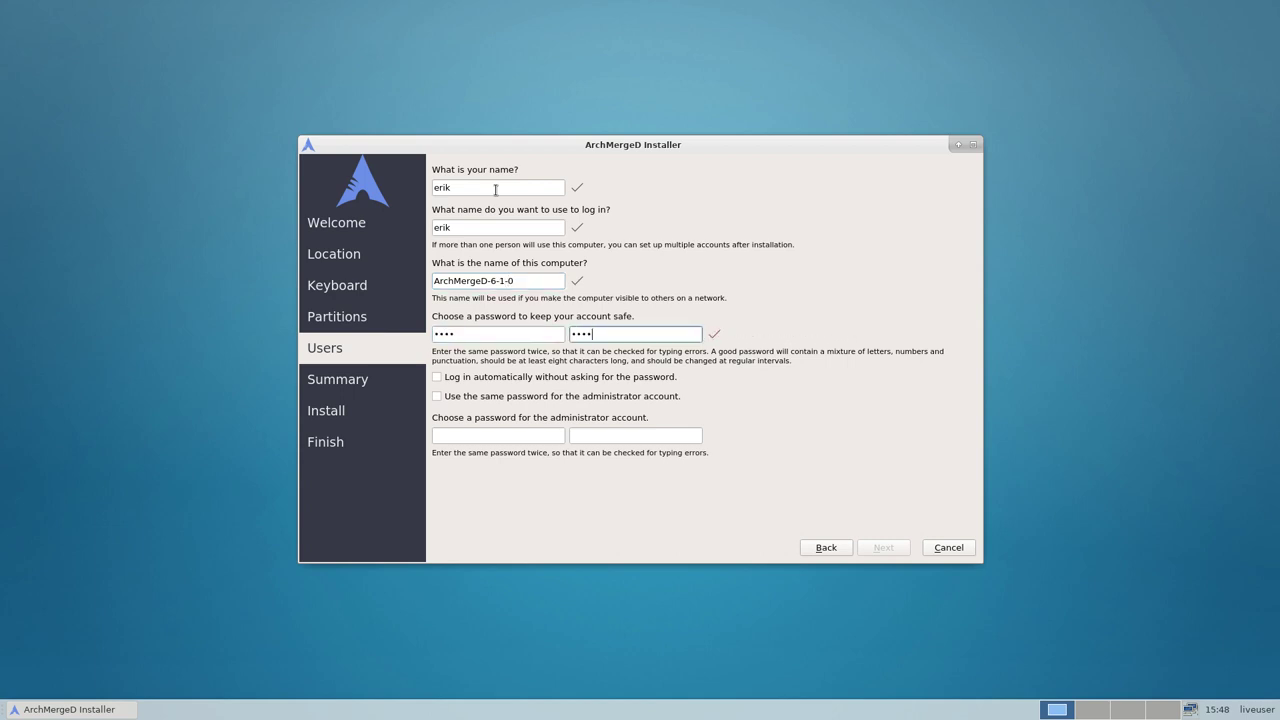
Enable automatic login and the shared administrator password, then start the installation.
left_click(450, 379)
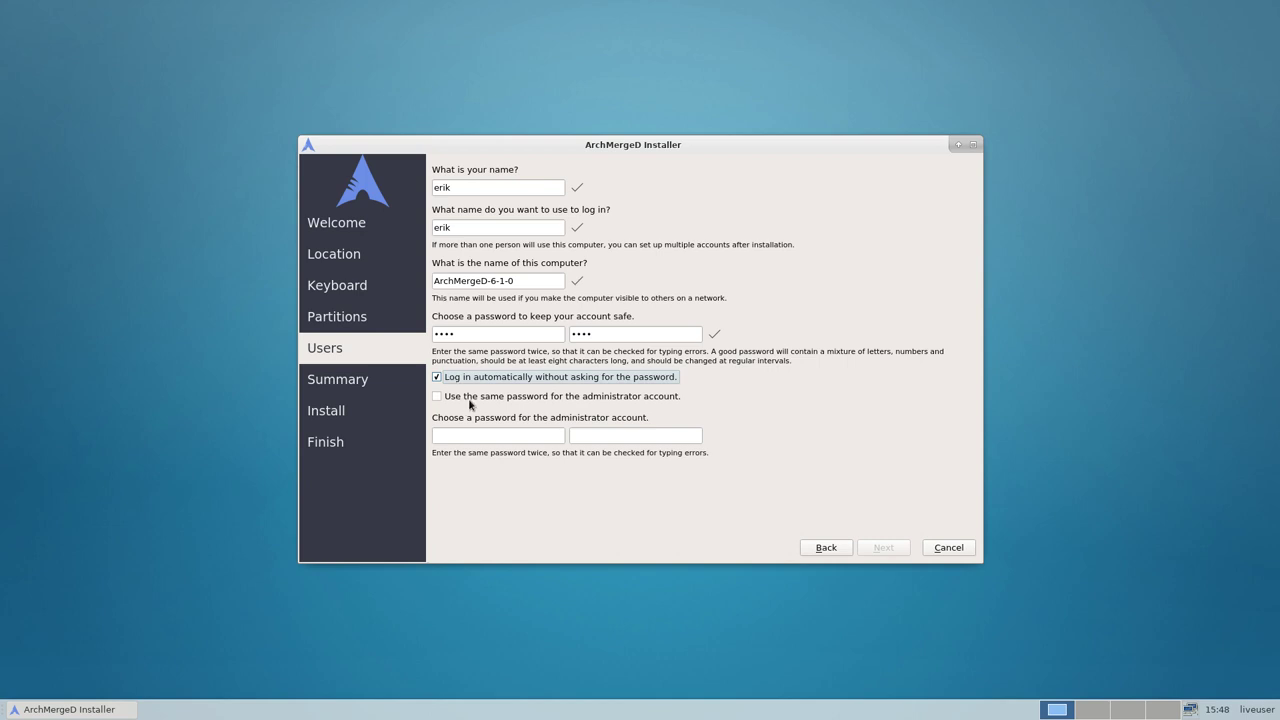
left_click(473, 398)
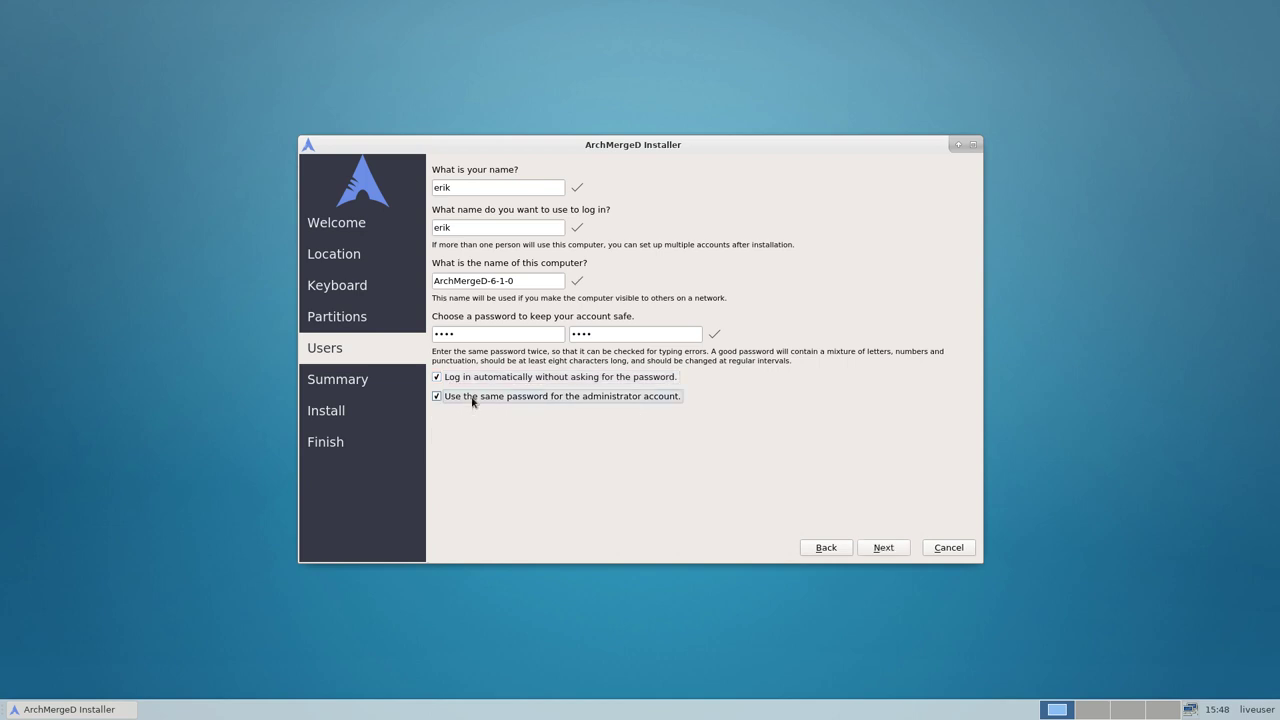
left_click(473, 398)
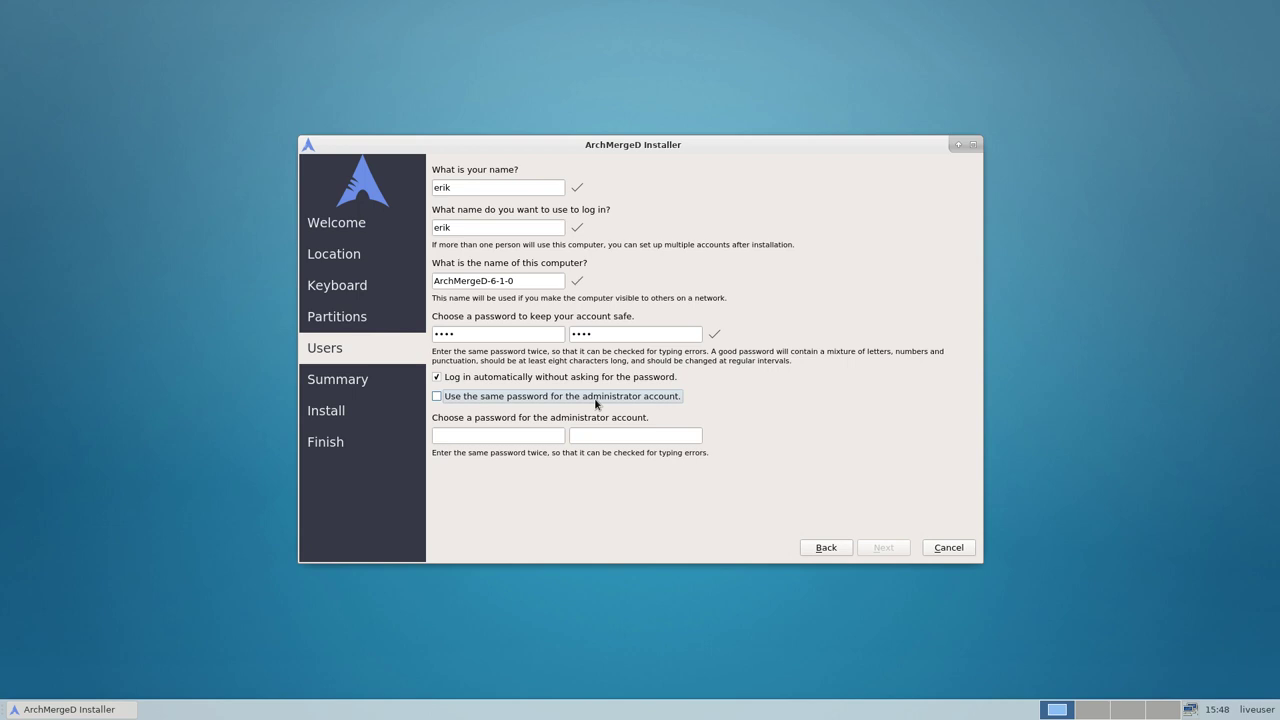
left_click(487, 397)
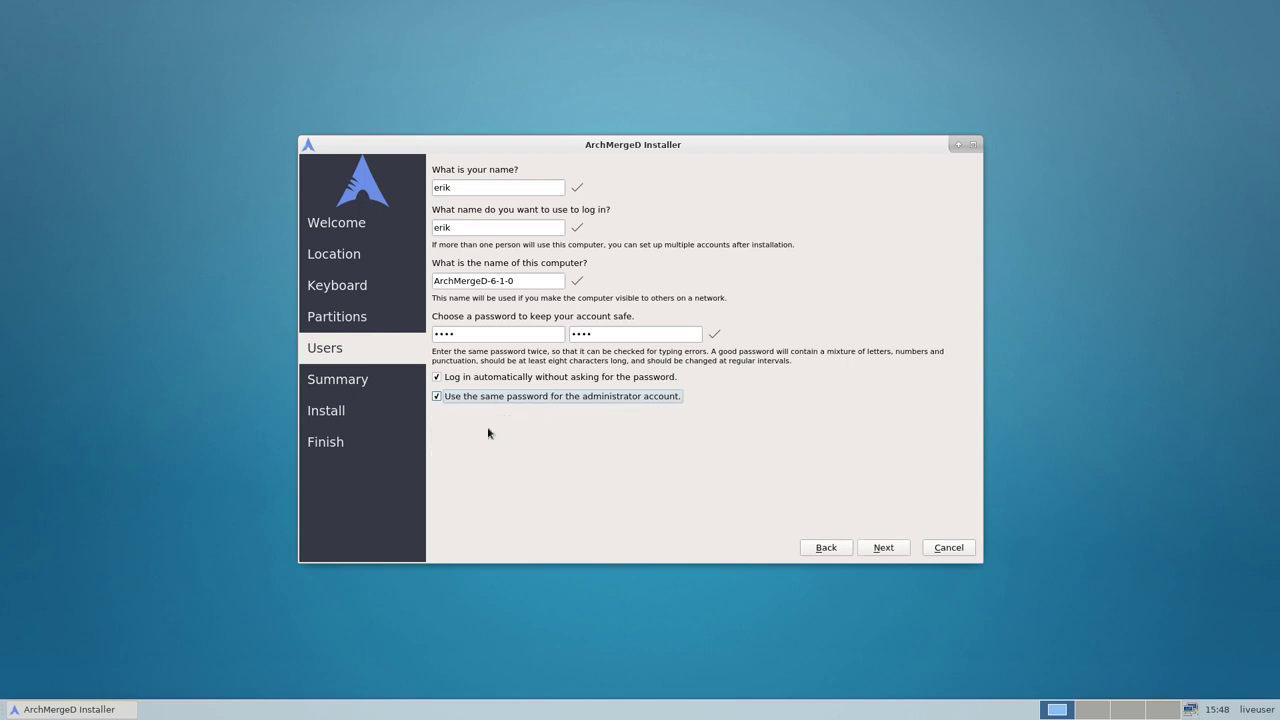
left_click(889, 548)
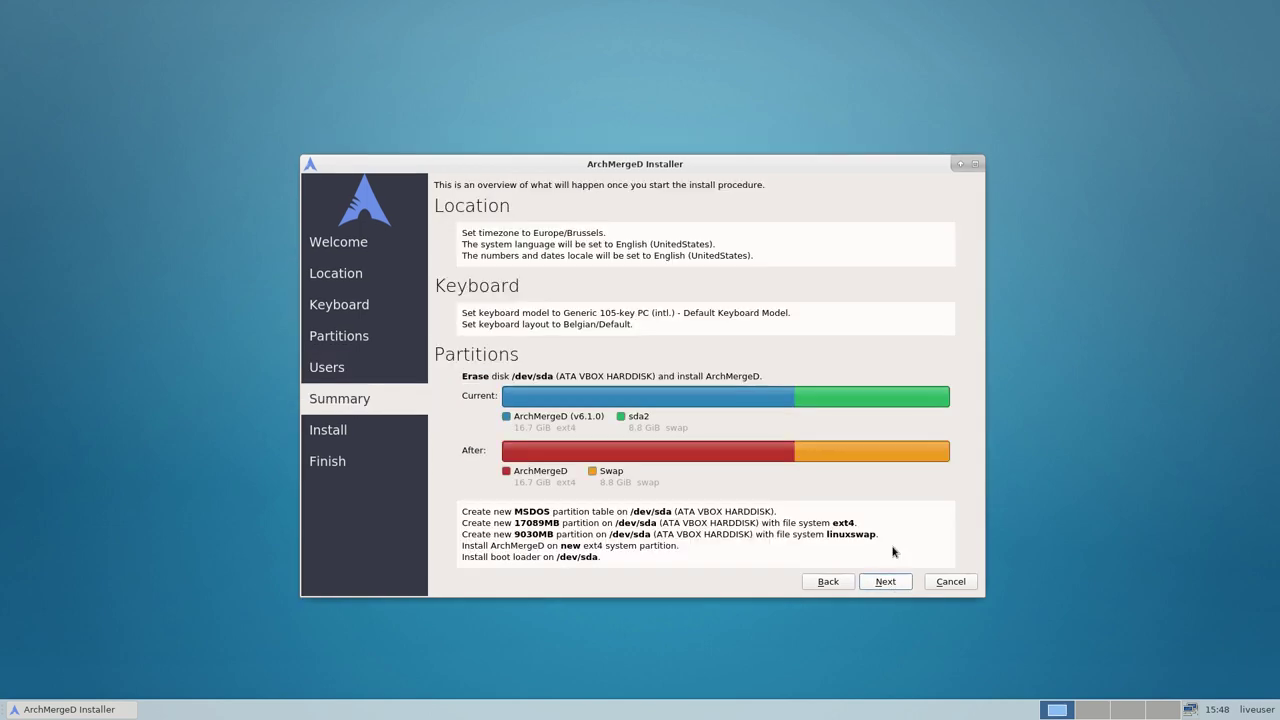
left_click(890, 585)
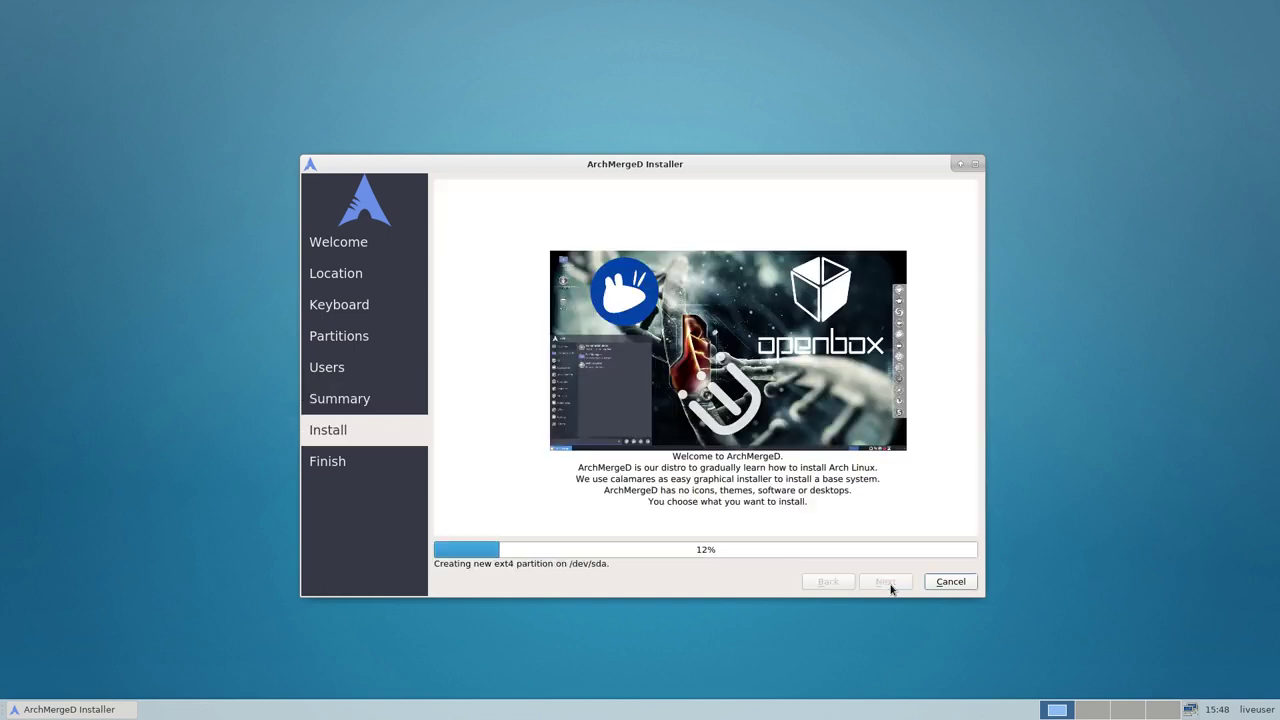
left_click_drag(671, 164, 874, 85)
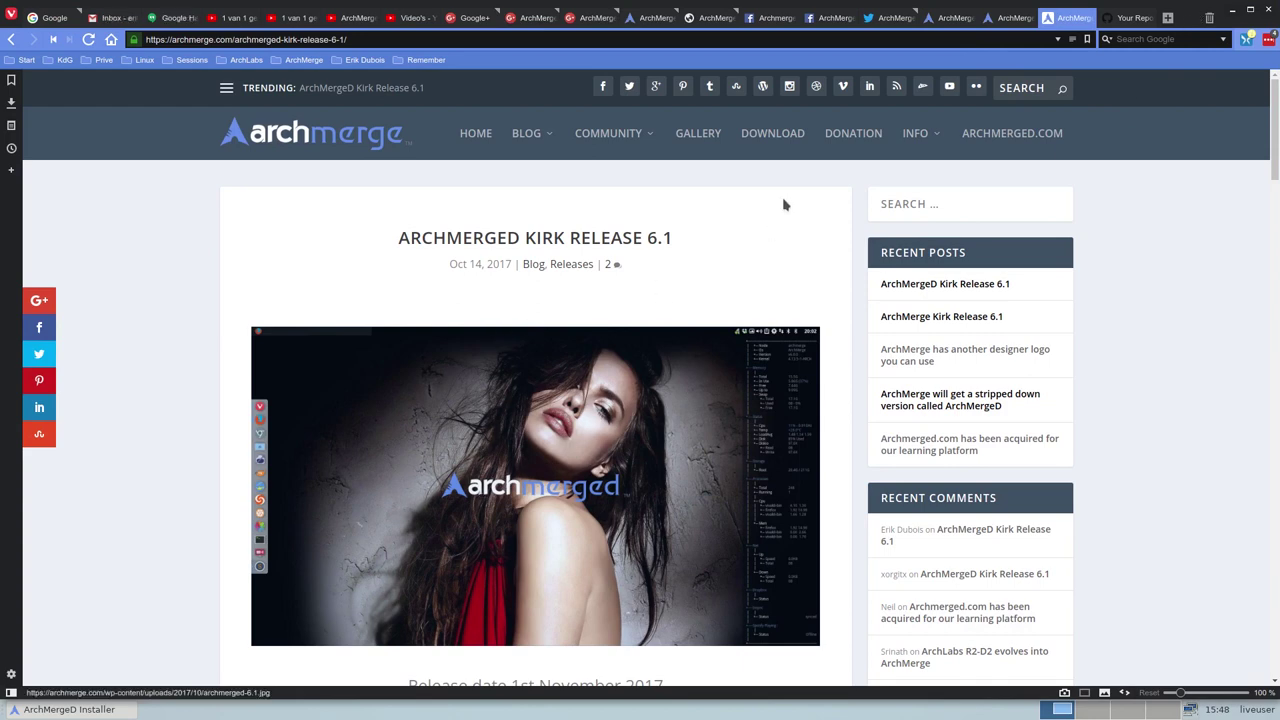
Read the Kirk Release 6.1 post's four installation phases, then return to 'What is new'.
left_click(950, 17)
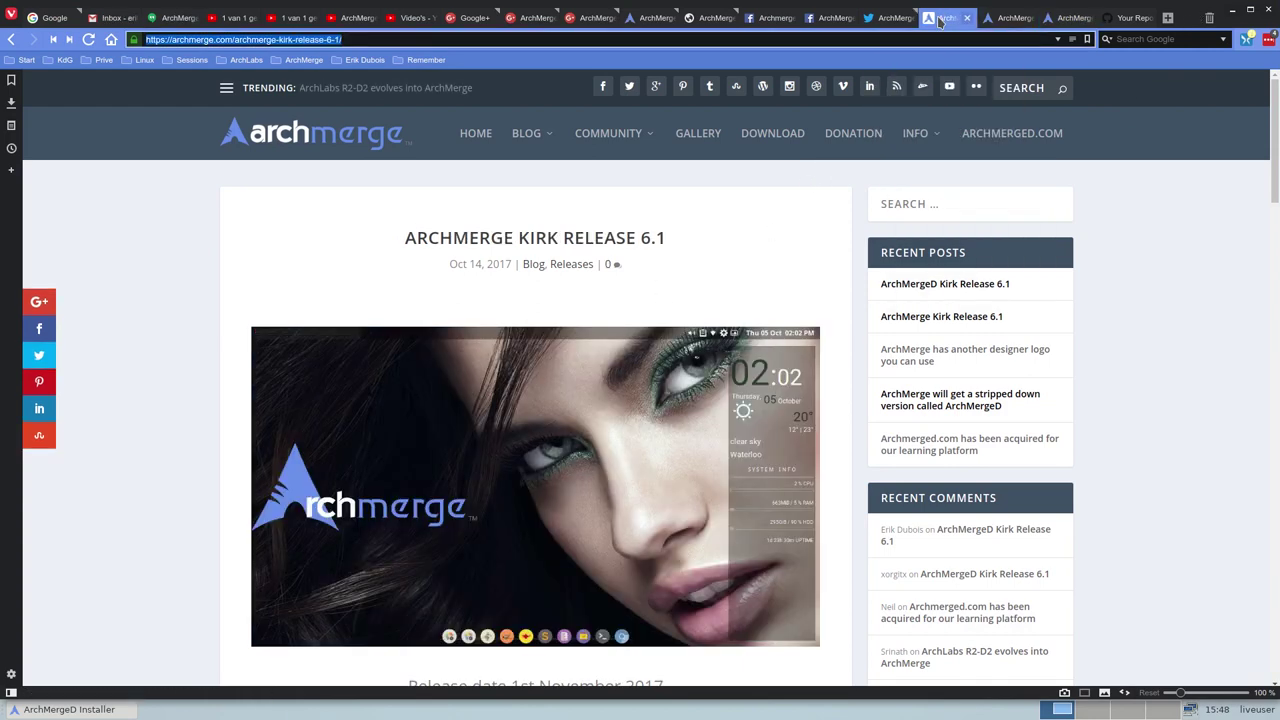
left_click(471, 133)
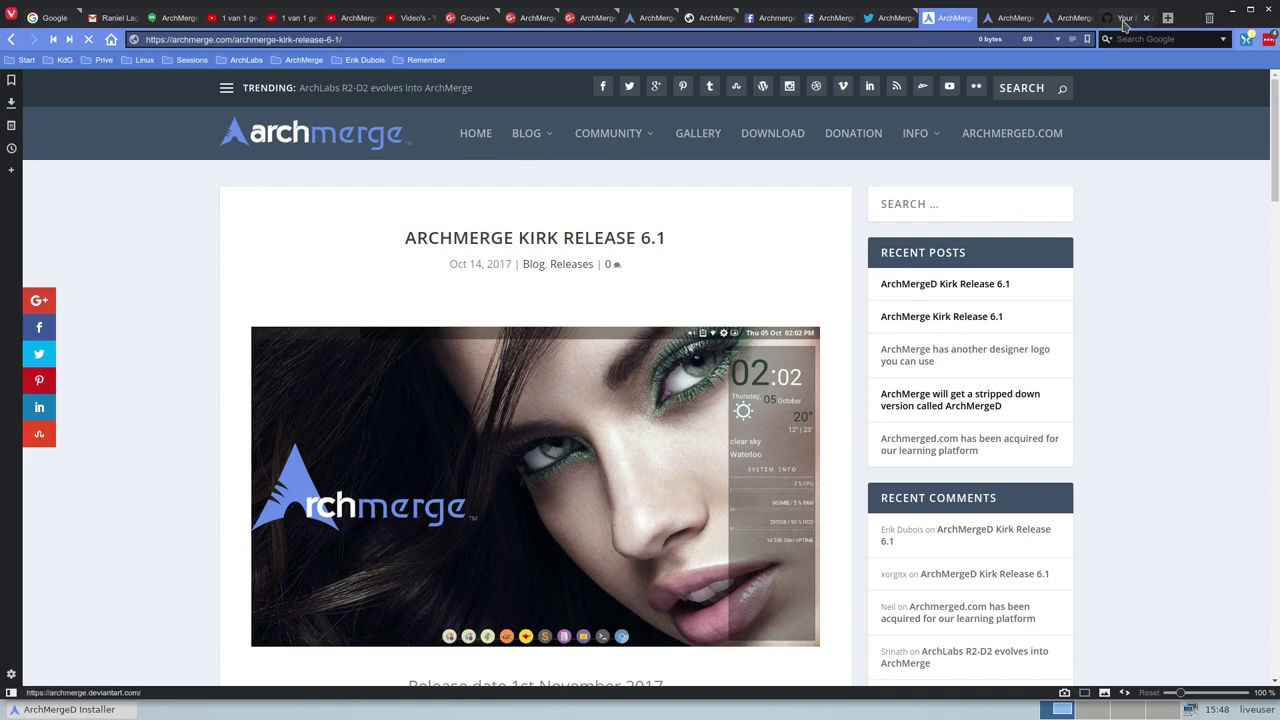
left_click(1071, 18)
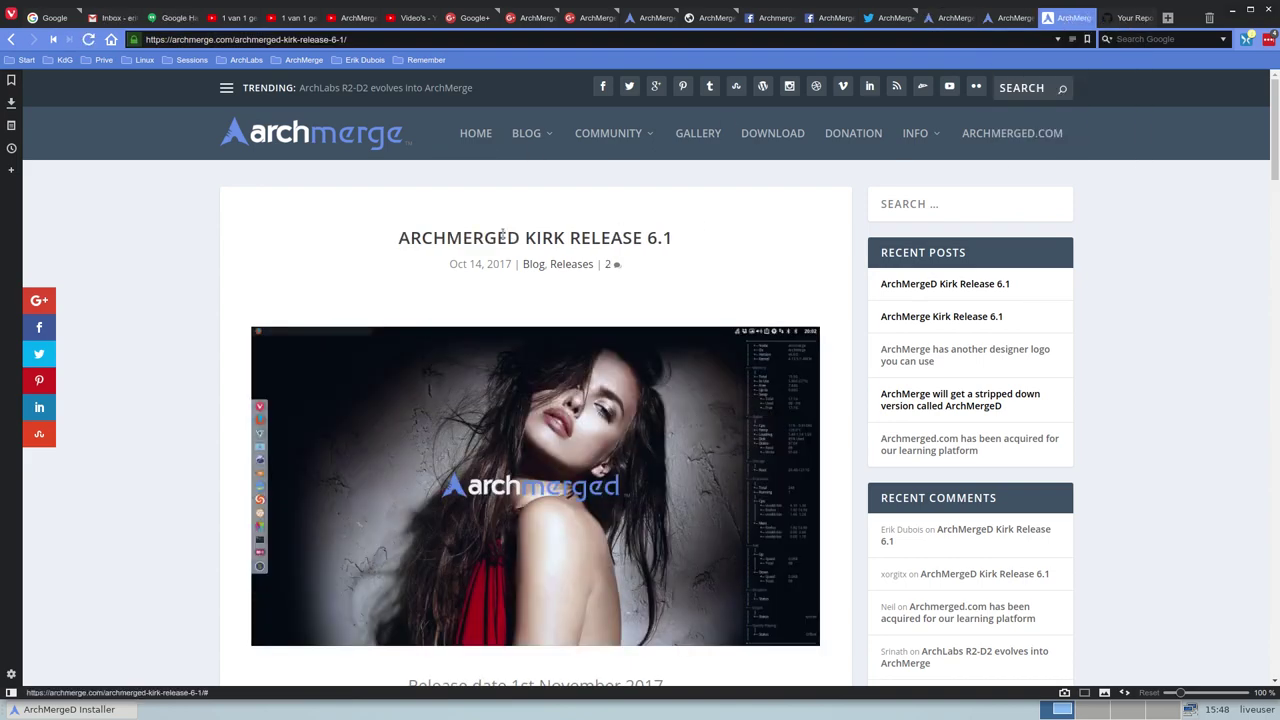
scroll(422, 267, "down", 1)
scroll(422, 267, "down", 3)
scroll(422, 267, "down", 1)
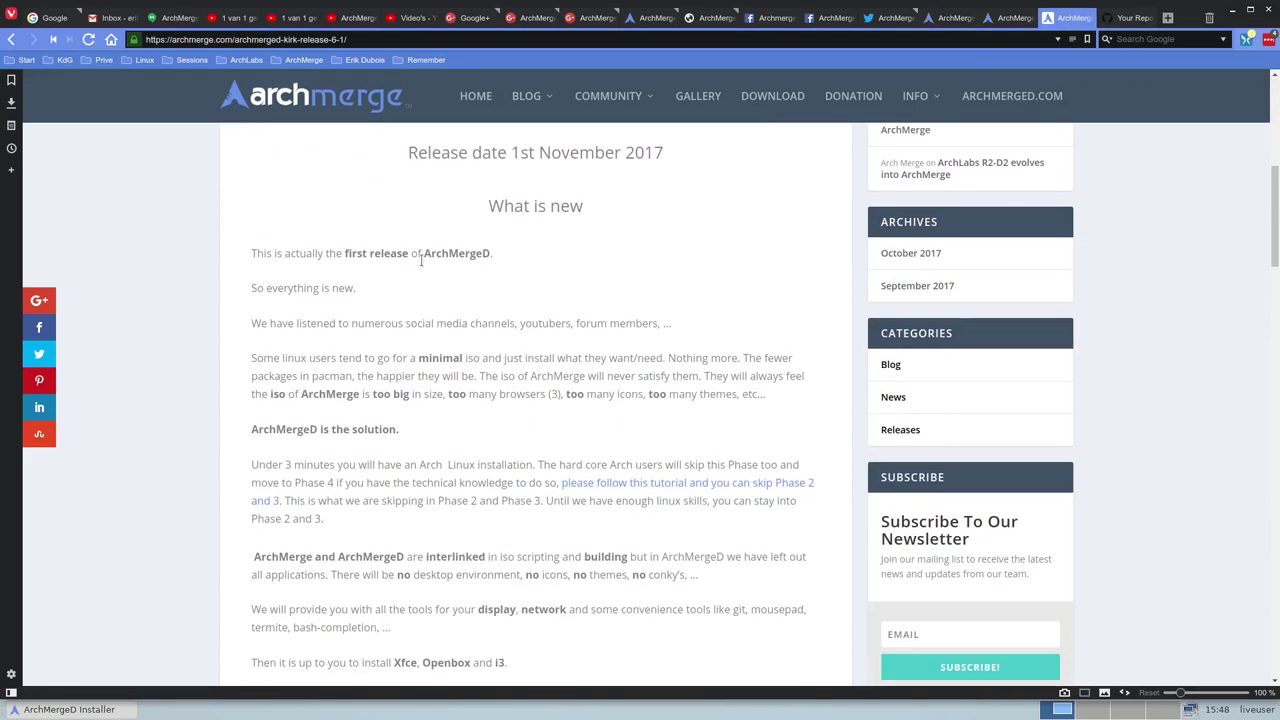
scroll(422, 267, "down", 2)
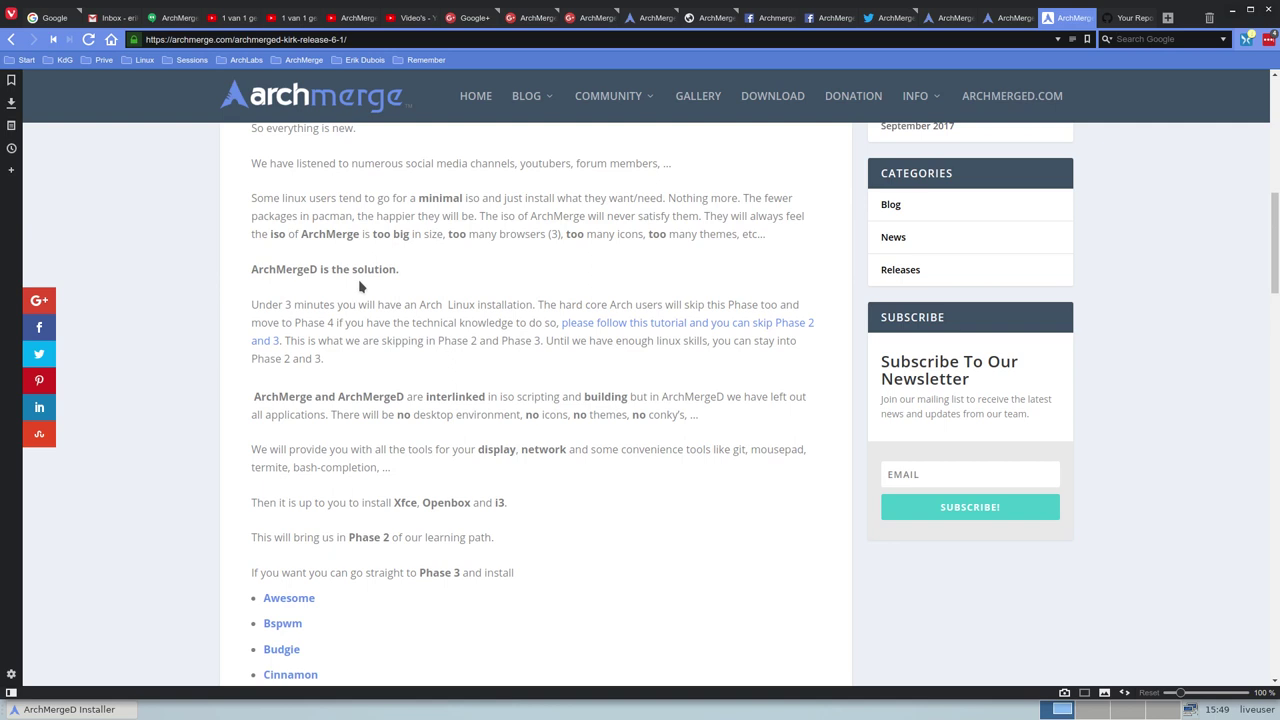
scroll(359, 285, "down", 2)
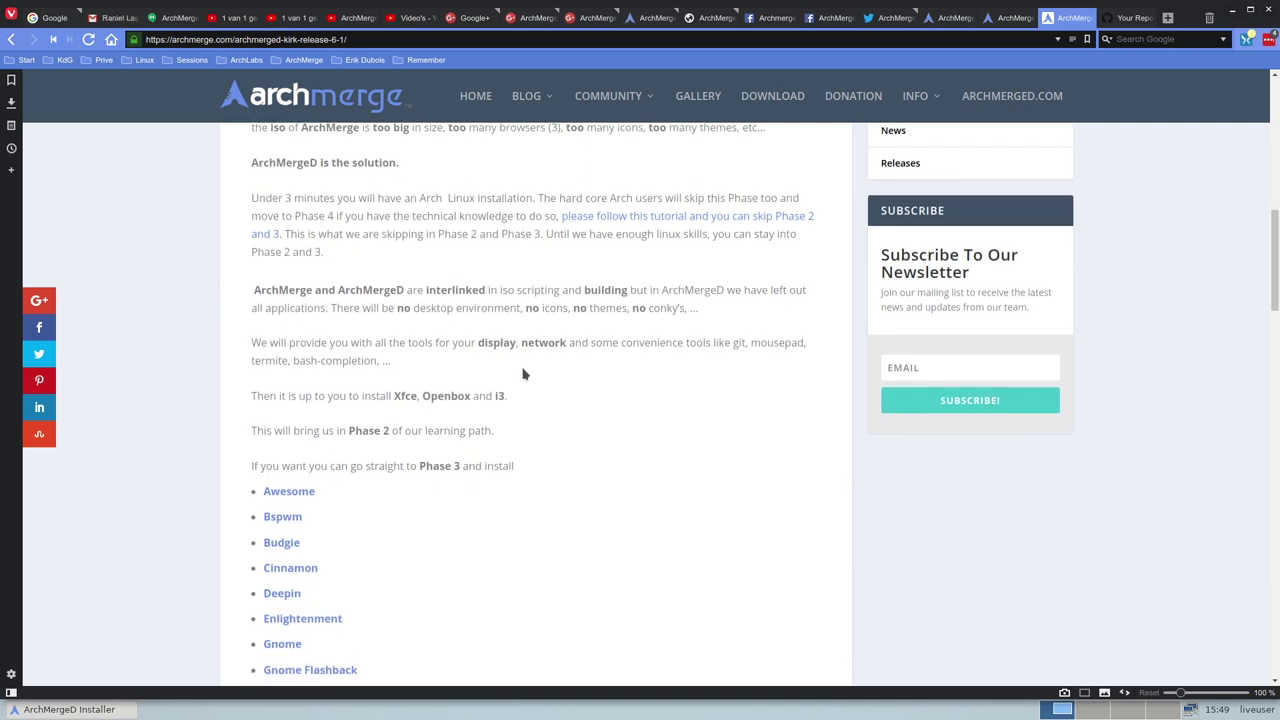
scroll(477, 400, "down", 5)
scroll(477, 400, "down", 5)
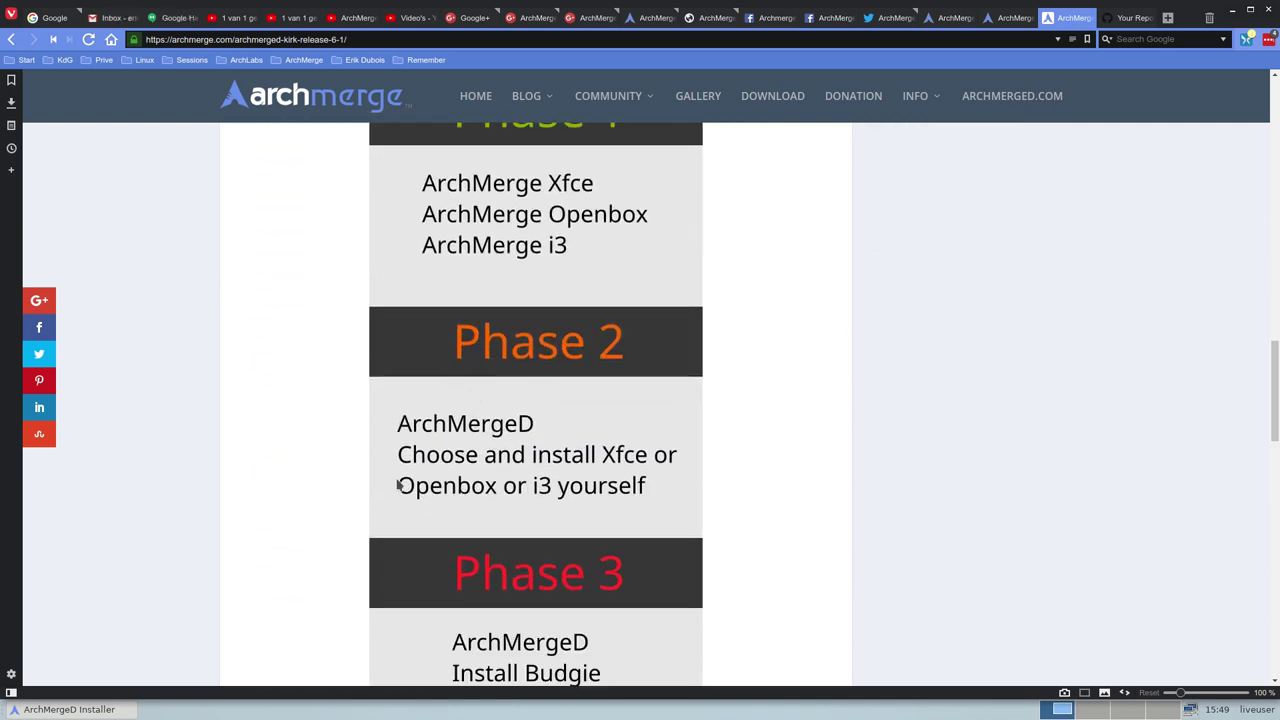
scroll(519, 514, "down", 4)
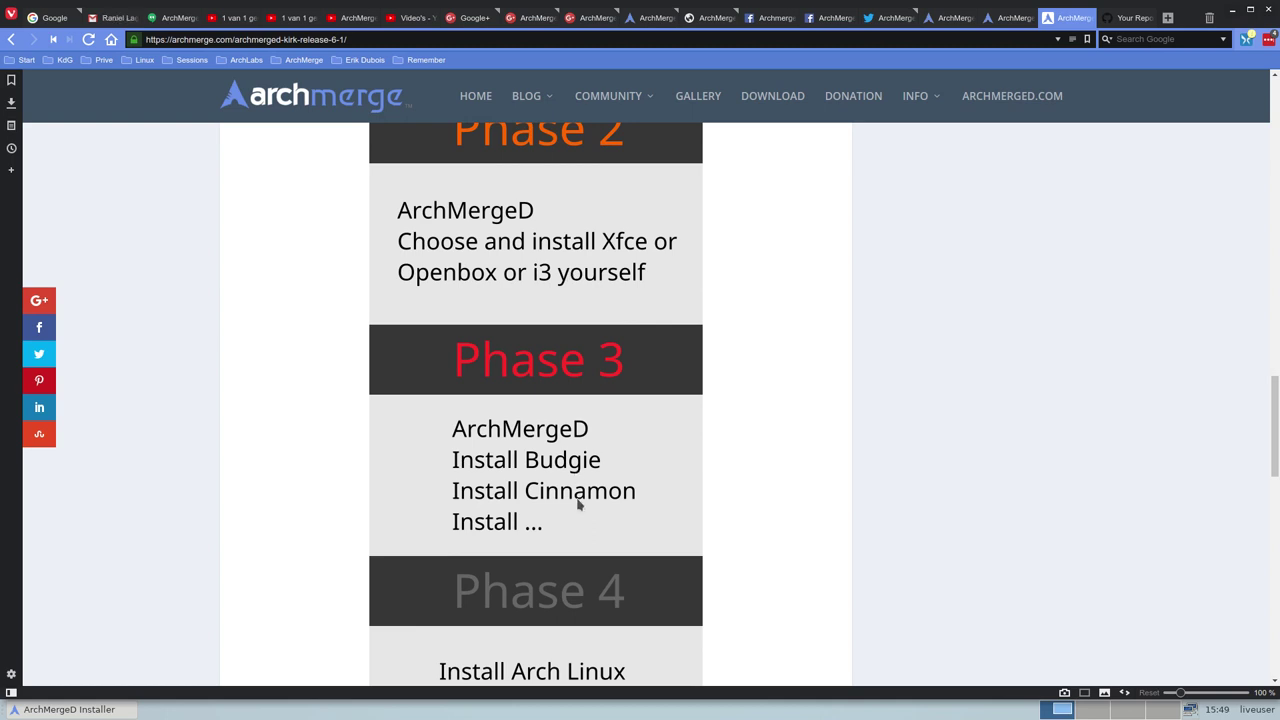
scroll(577, 507, "down", 2)
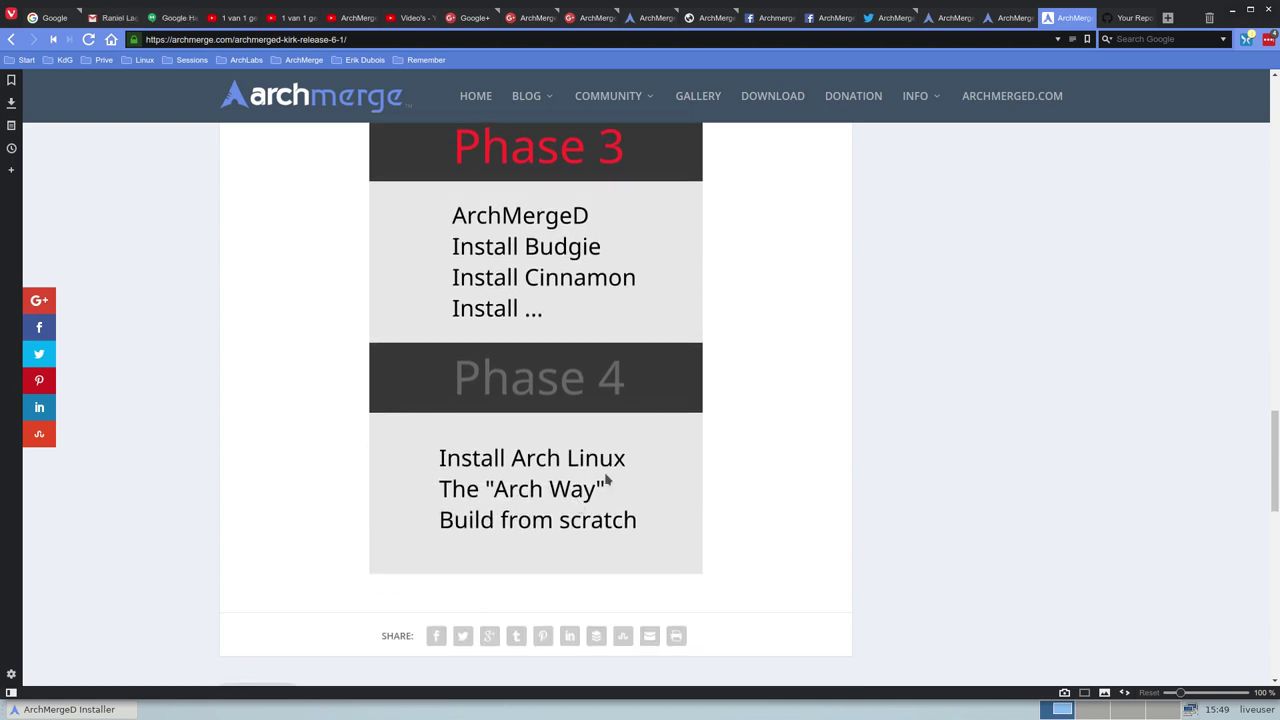
scroll(580, 473, "up", 3)
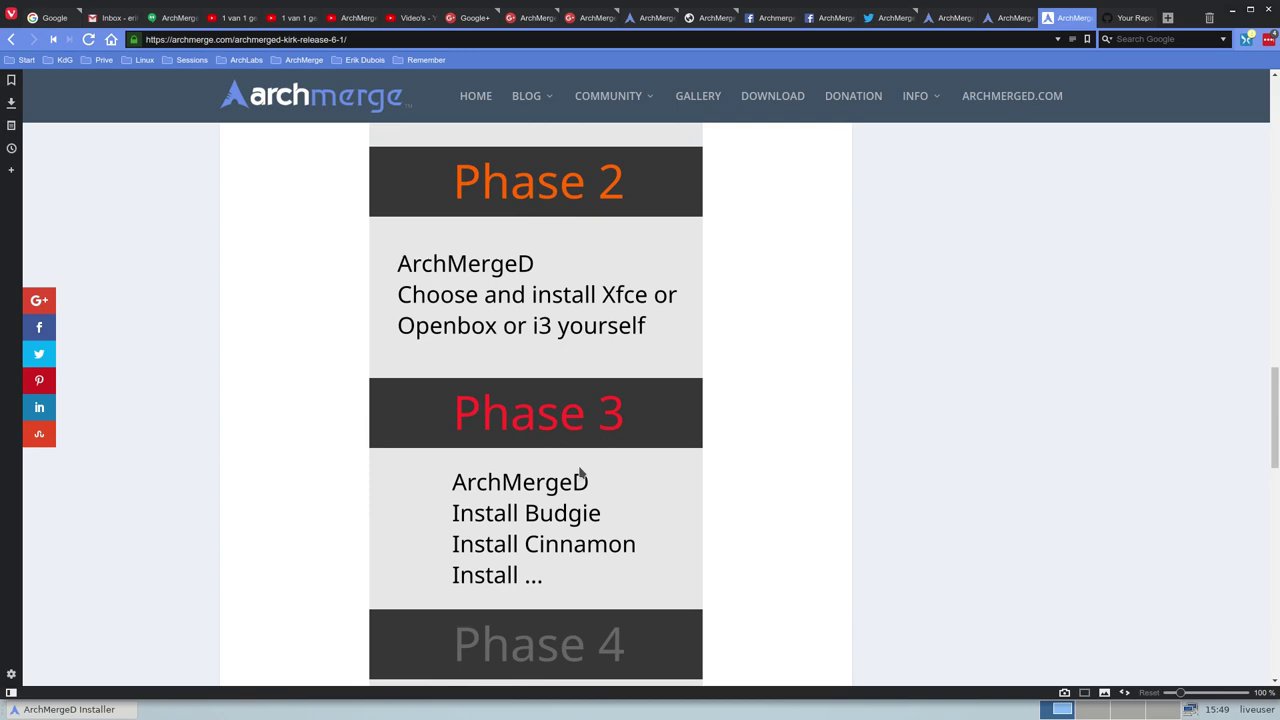
scroll(580, 473, "up", 4)
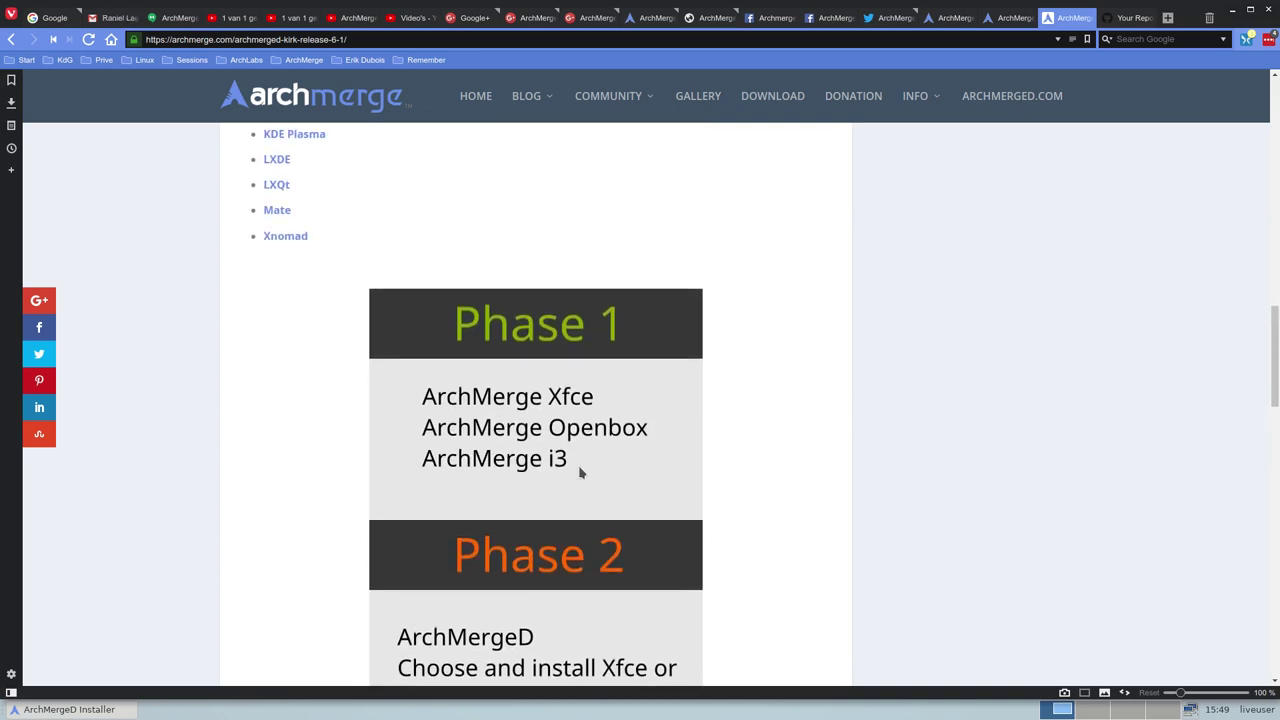
scroll(578, 465, "up", 5)
scroll(578, 465, "up", 5)
scroll(578, 465, "up", 3)
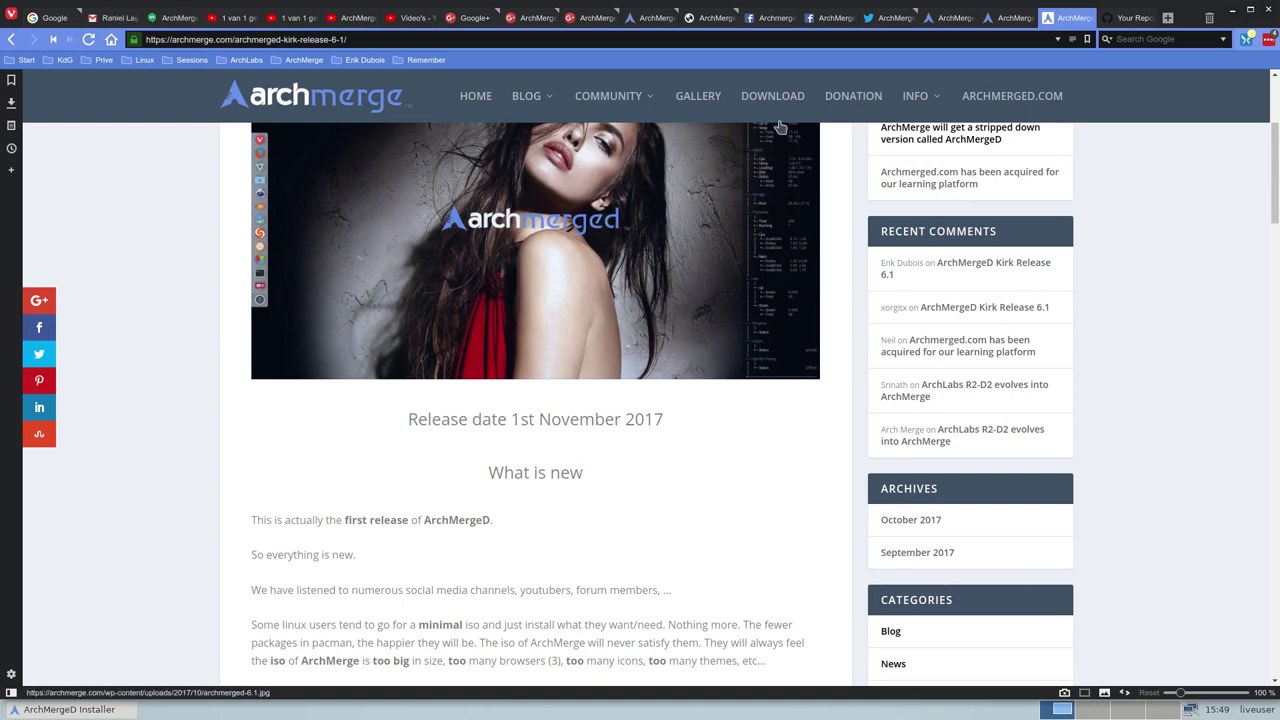
Browse archmerge.com's ArchMerge-versus-ArchMergeD comparison table and three-desktops section.
left_click(920, 20)
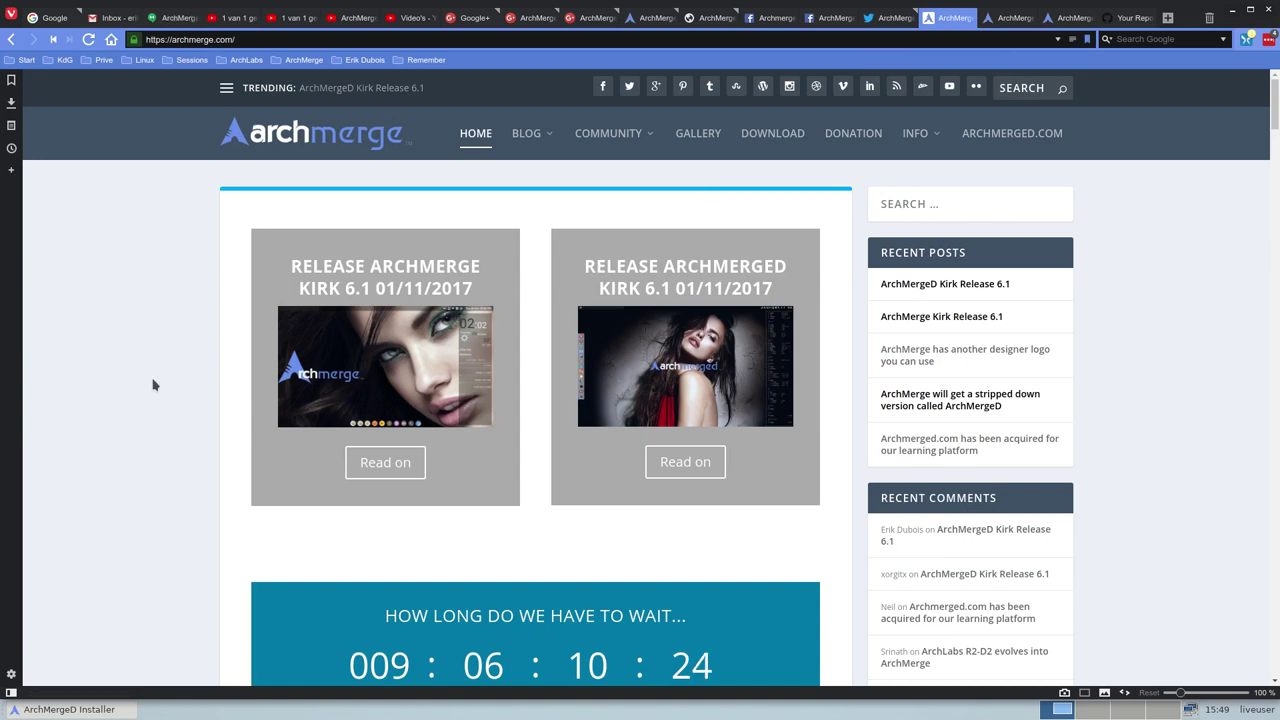
scroll(153, 385, "down", 1)
scroll(153, 385, "up", 1)
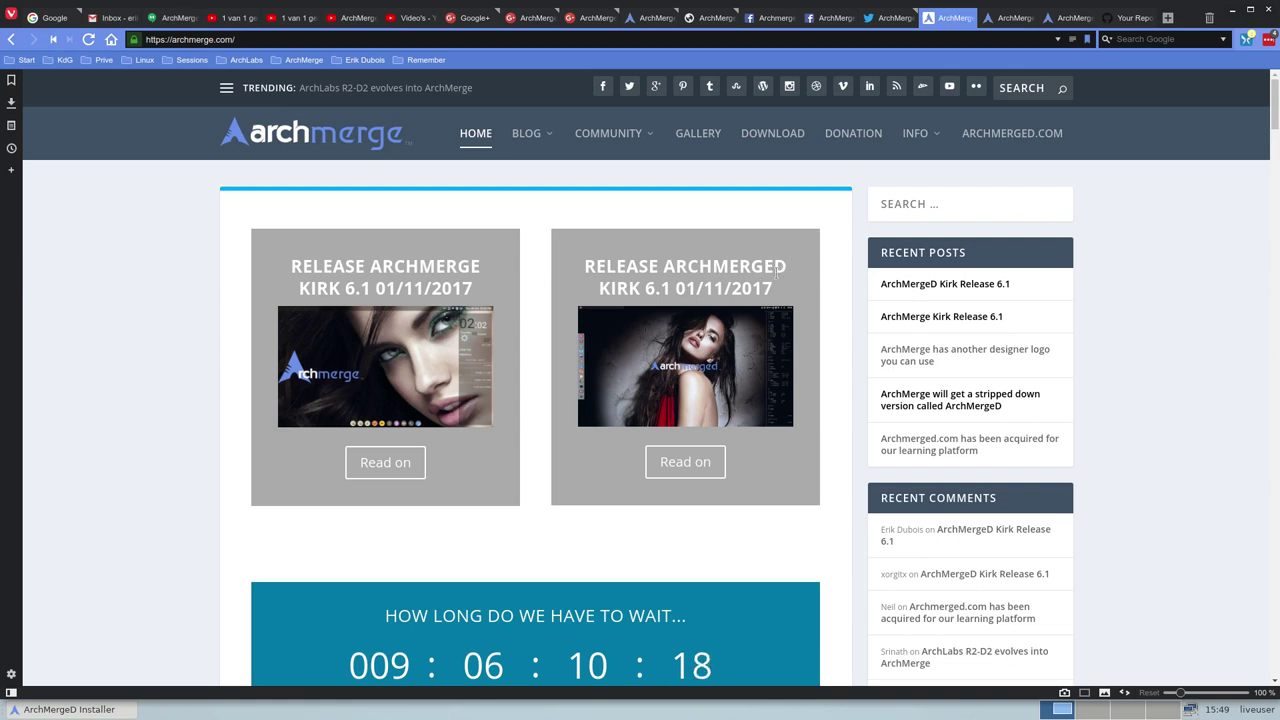
scroll(572, 305, "down", 1)
scroll(572, 305, "down", 3)
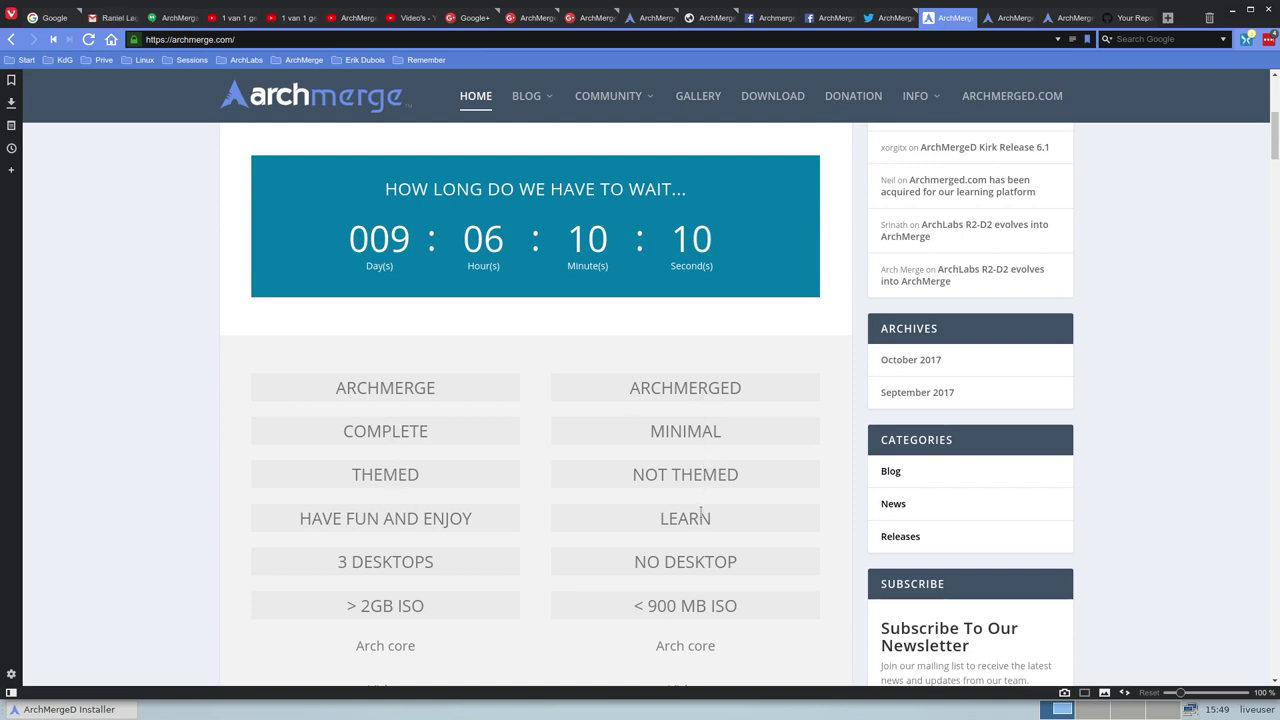
scroll(427, 437, "down", 2)
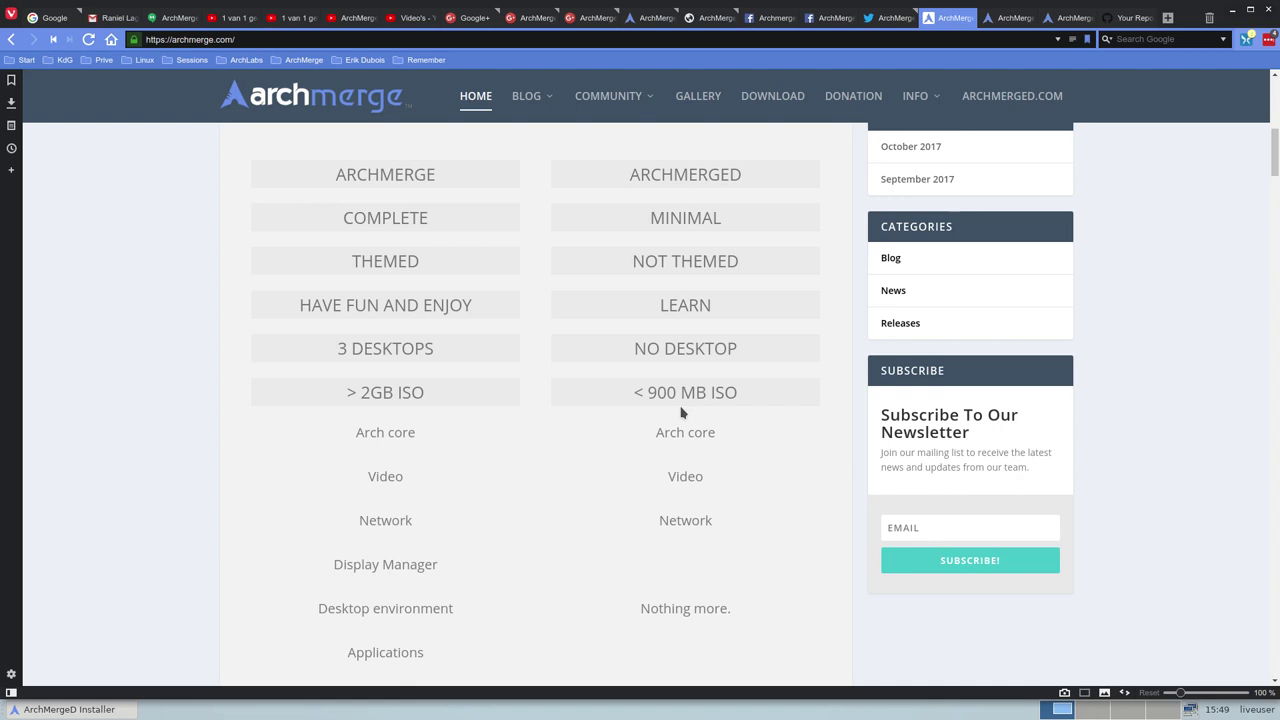
scroll(668, 472, "down", 1)
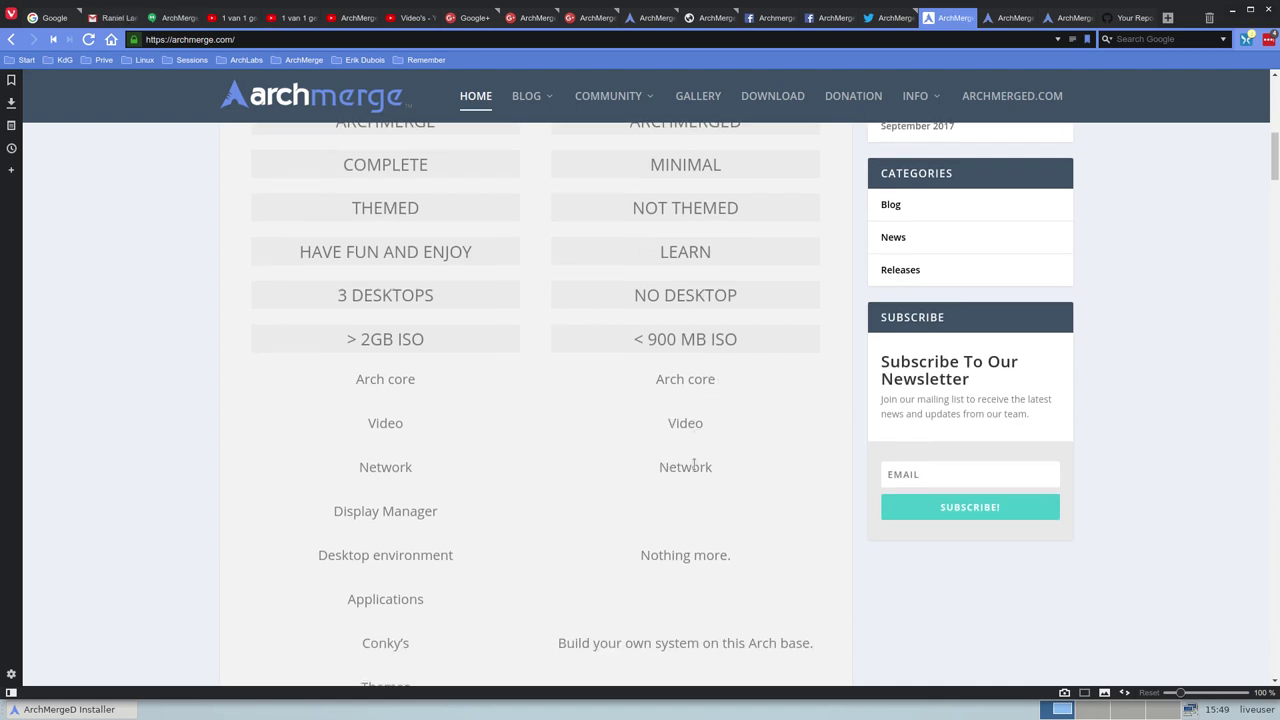
scroll(693, 463, "down", 3)
scroll(606, 497, "down", 4)
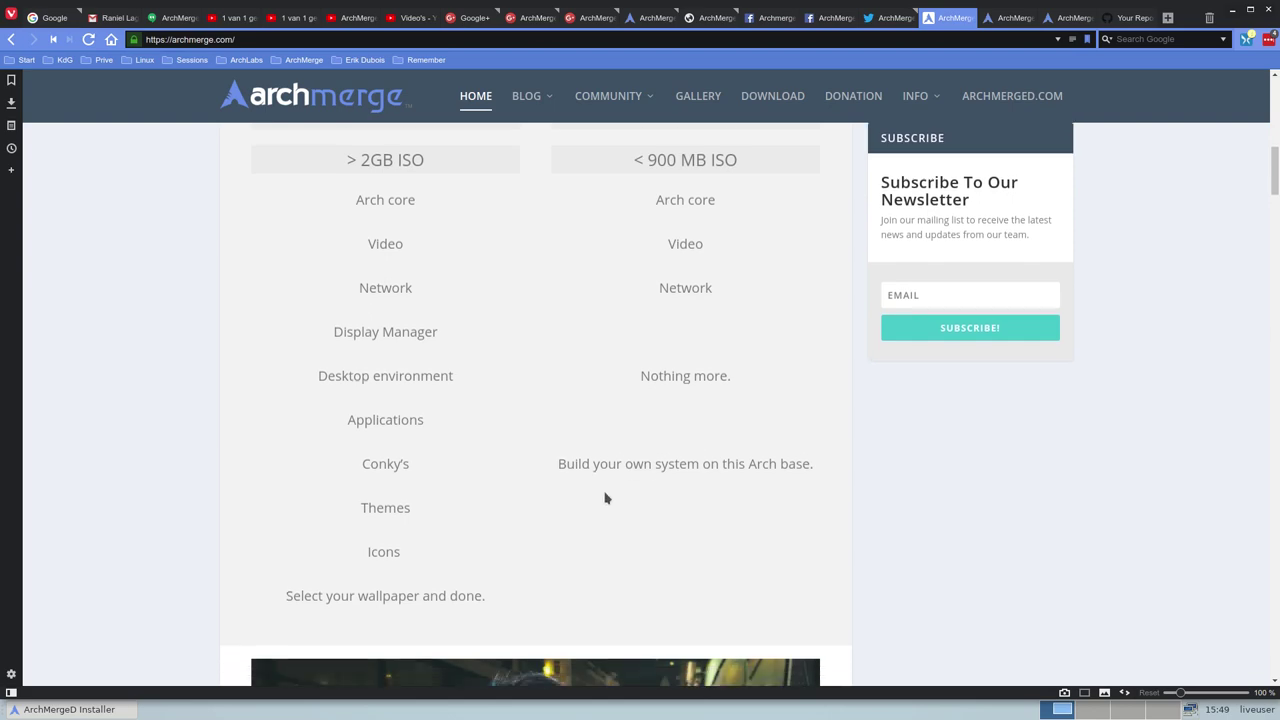
scroll(770, 351, "down", 2)
scroll(770, 351, "down", 2)
scroll(770, 351, "down", 9)
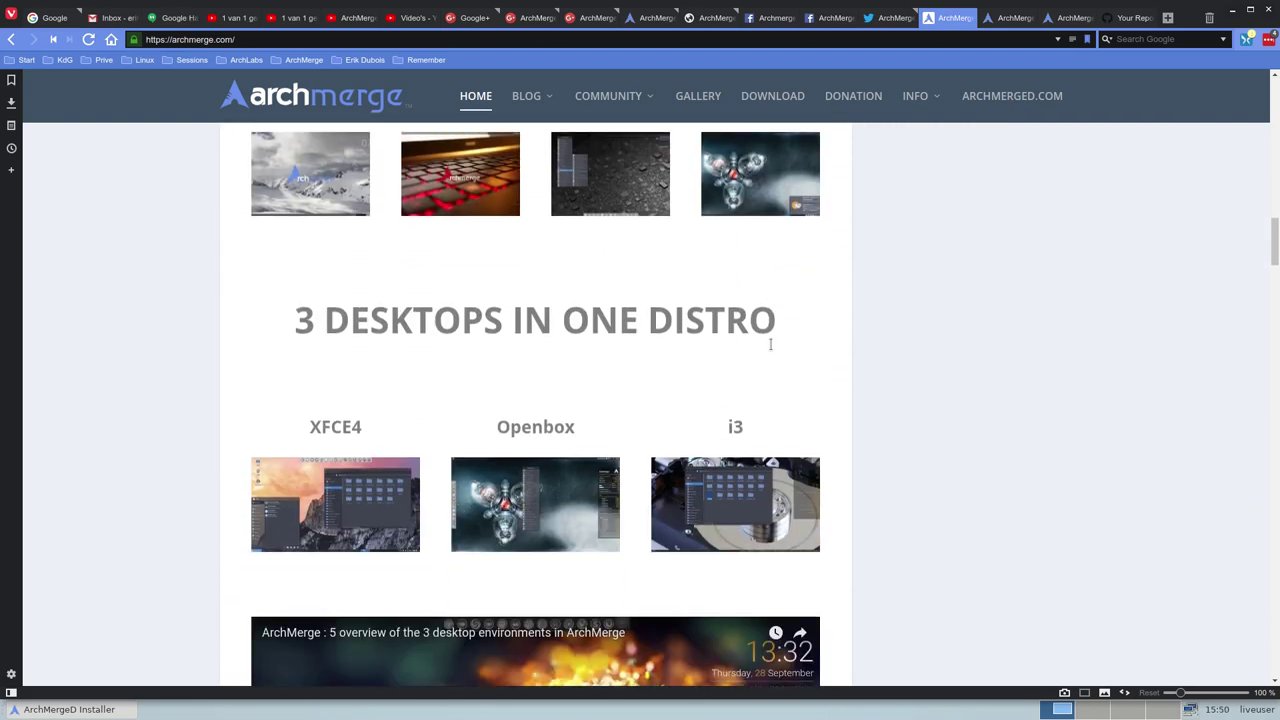
scroll(770, 351, "up", 4)
scroll(770, 351, "up", 10)
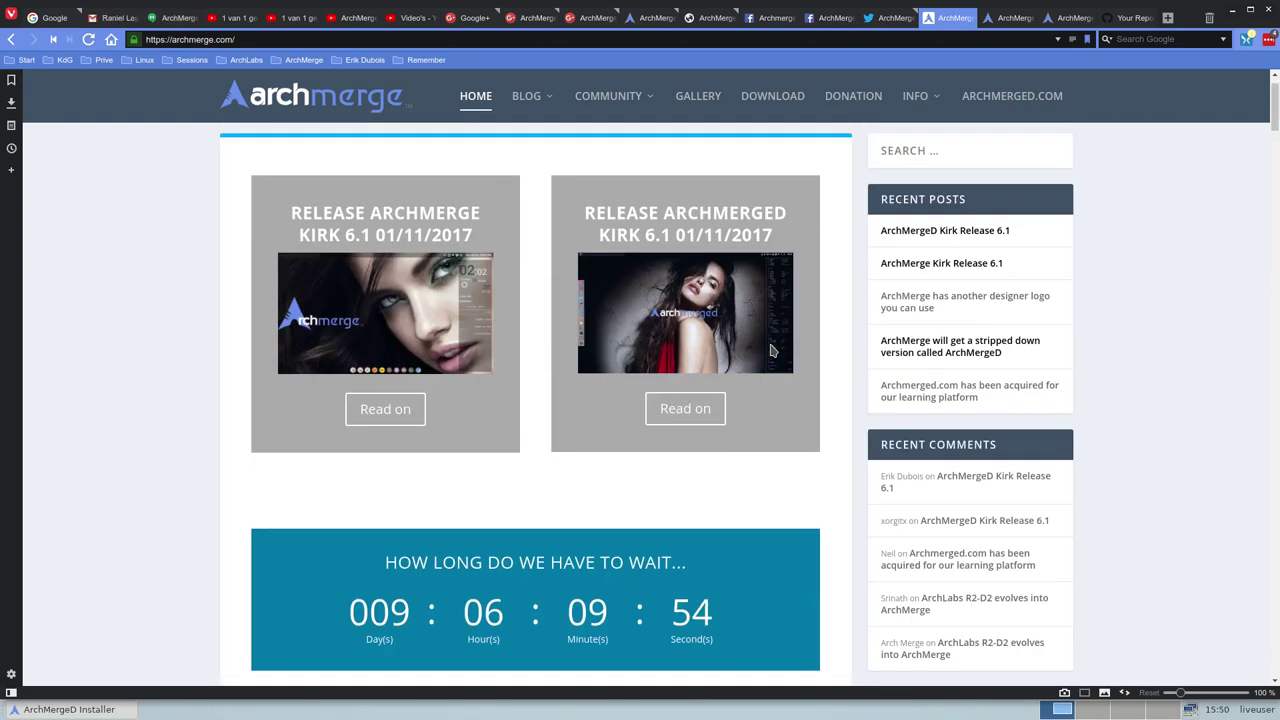
scroll(770, 351, "up", 1)
mouse_move(658, 18)
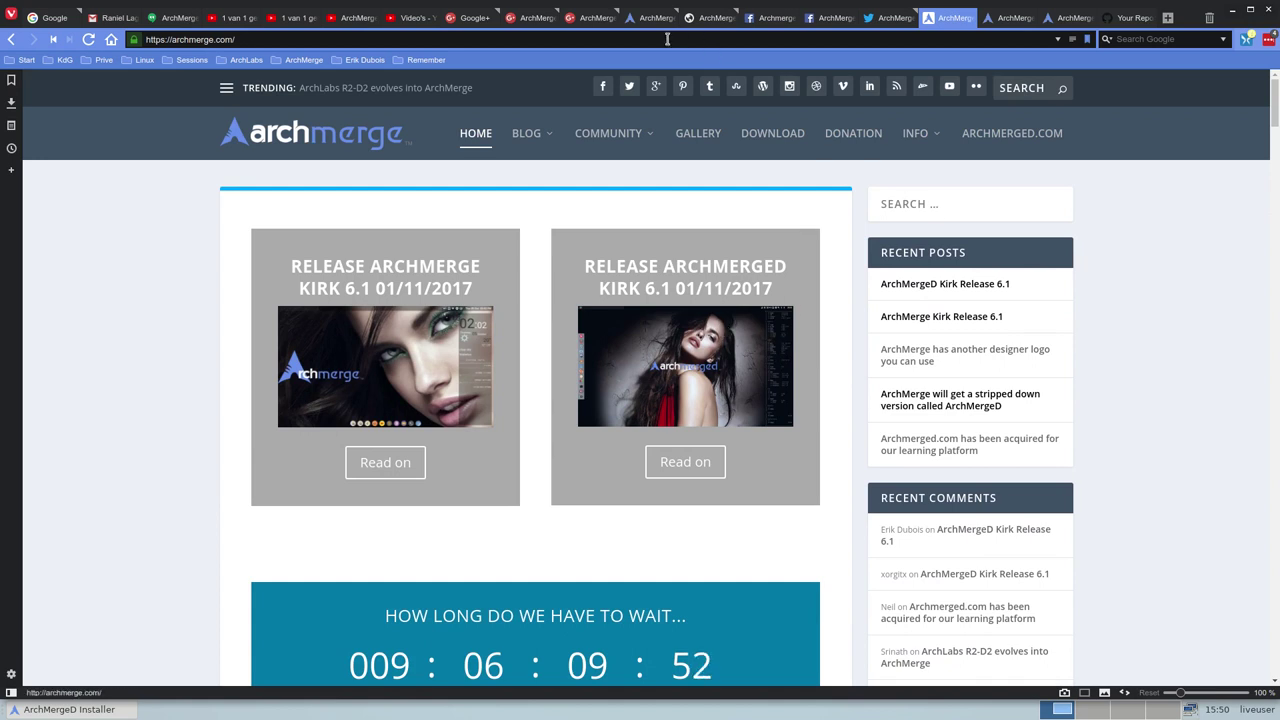
Browse the numbered tutorial posts in archmerged.com's BUDGIE category.
left_click(645, 20)
mouse_move(262, 88)
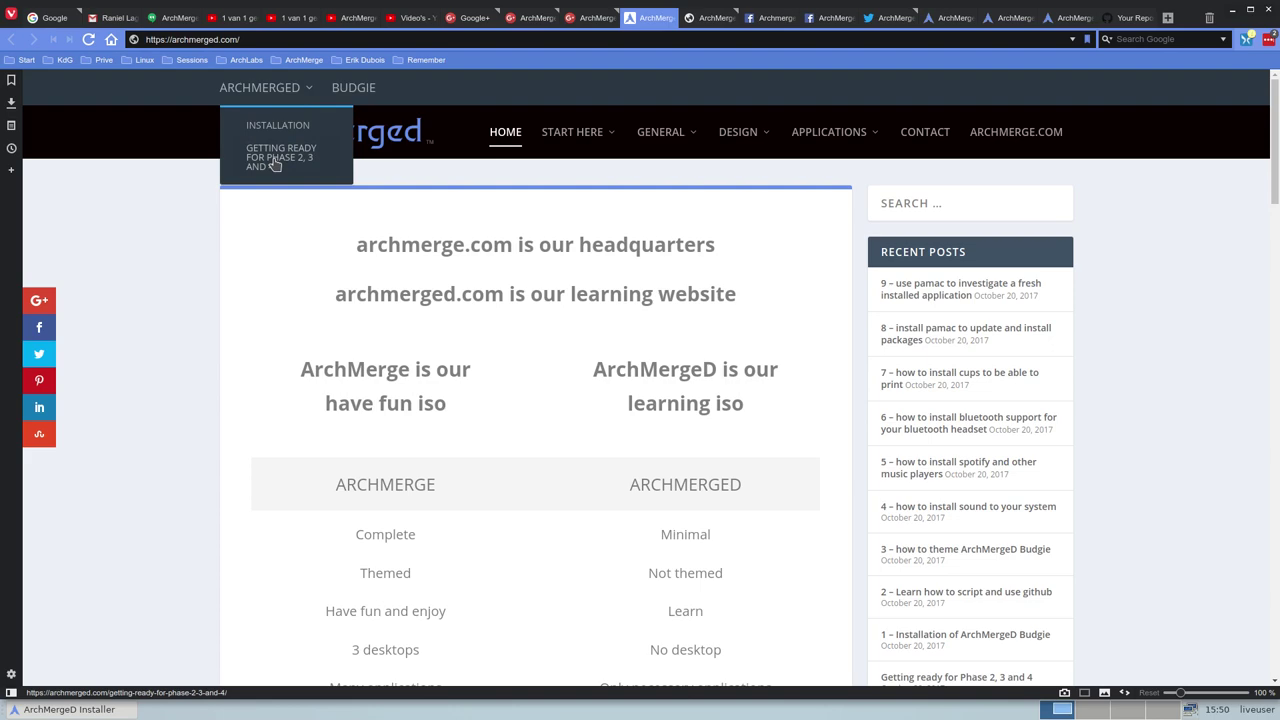
left_click(355, 89)
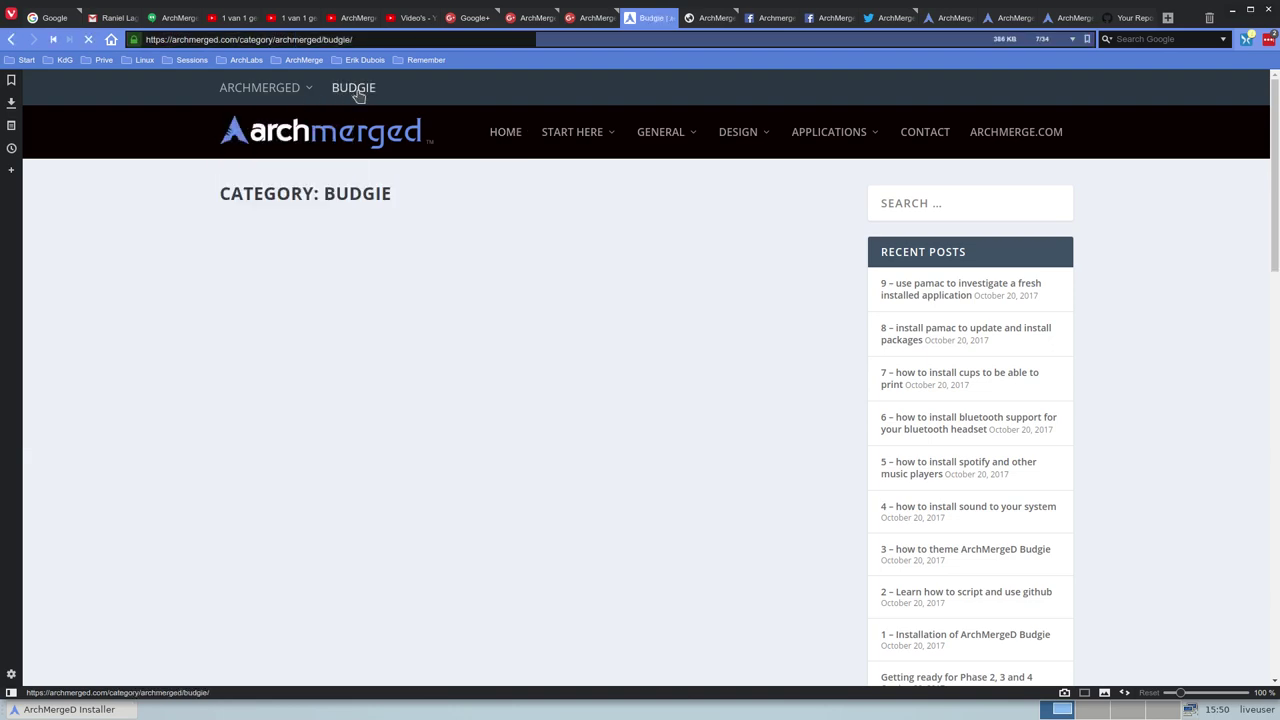
scroll(318, 456, "down", 1)
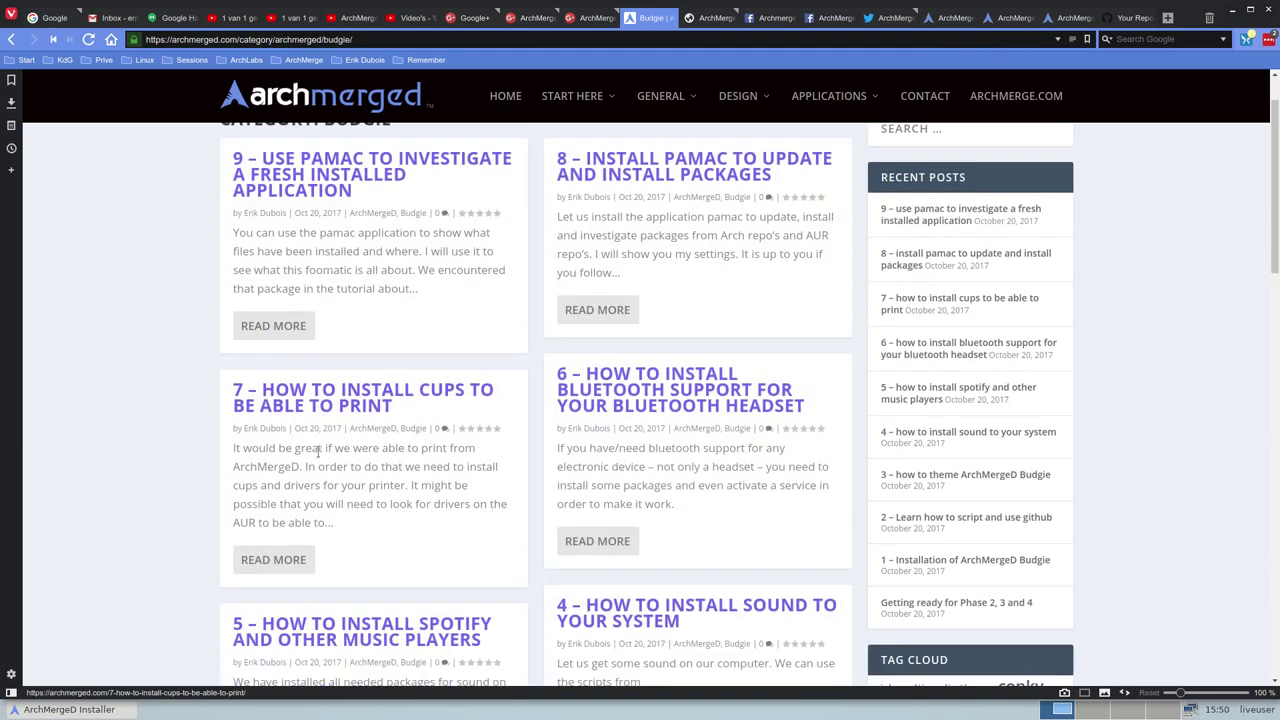
scroll(318, 456, "down", 4)
scroll(318, 456, "down", 3)
scroll(318, 456, "down", 4)
scroll(318, 458, "up", 10)
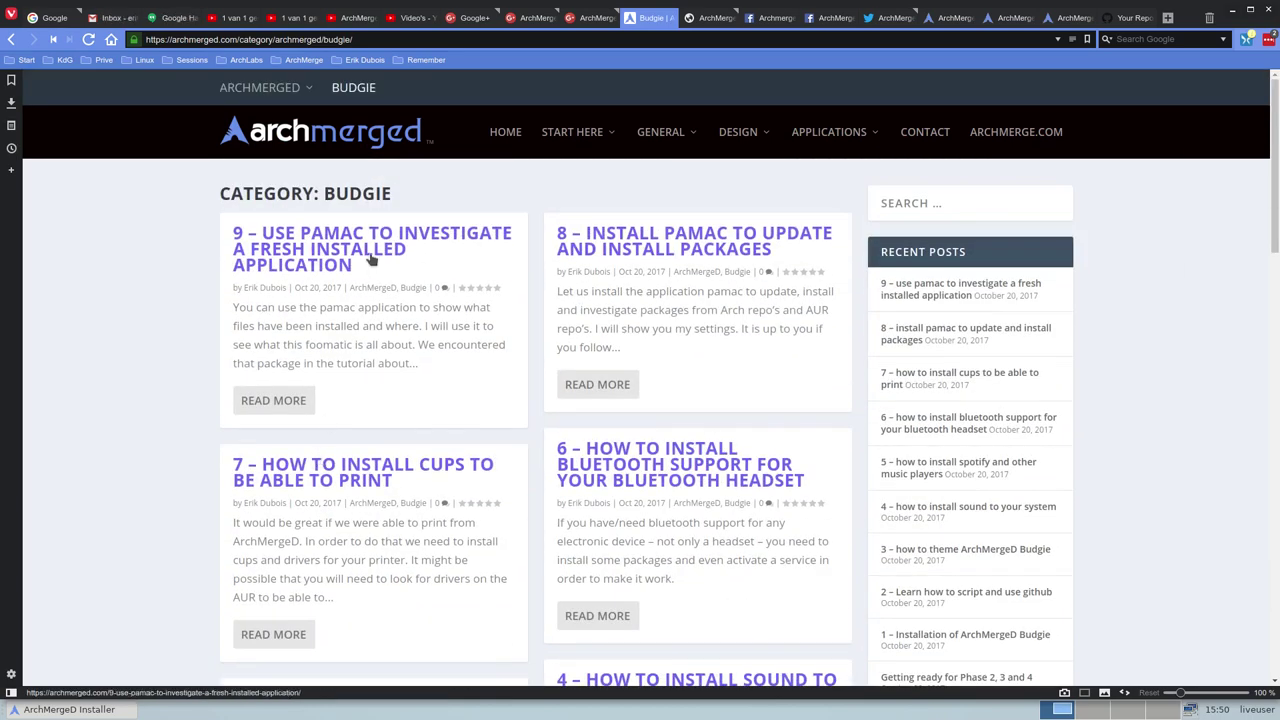
scroll(370, 255, "down", 3)
scroll(374, 323, "down", 3)
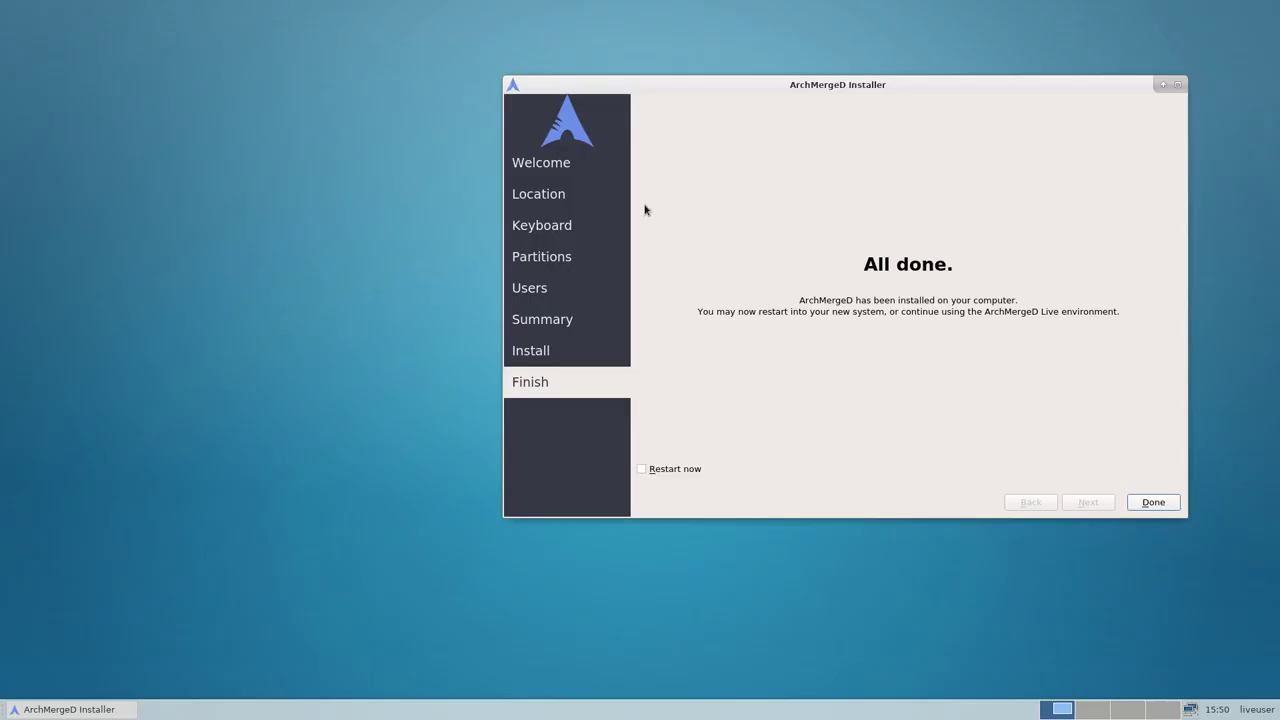
Enable 'Restart now' on the installer's Finish page.
left_click(670, 469)
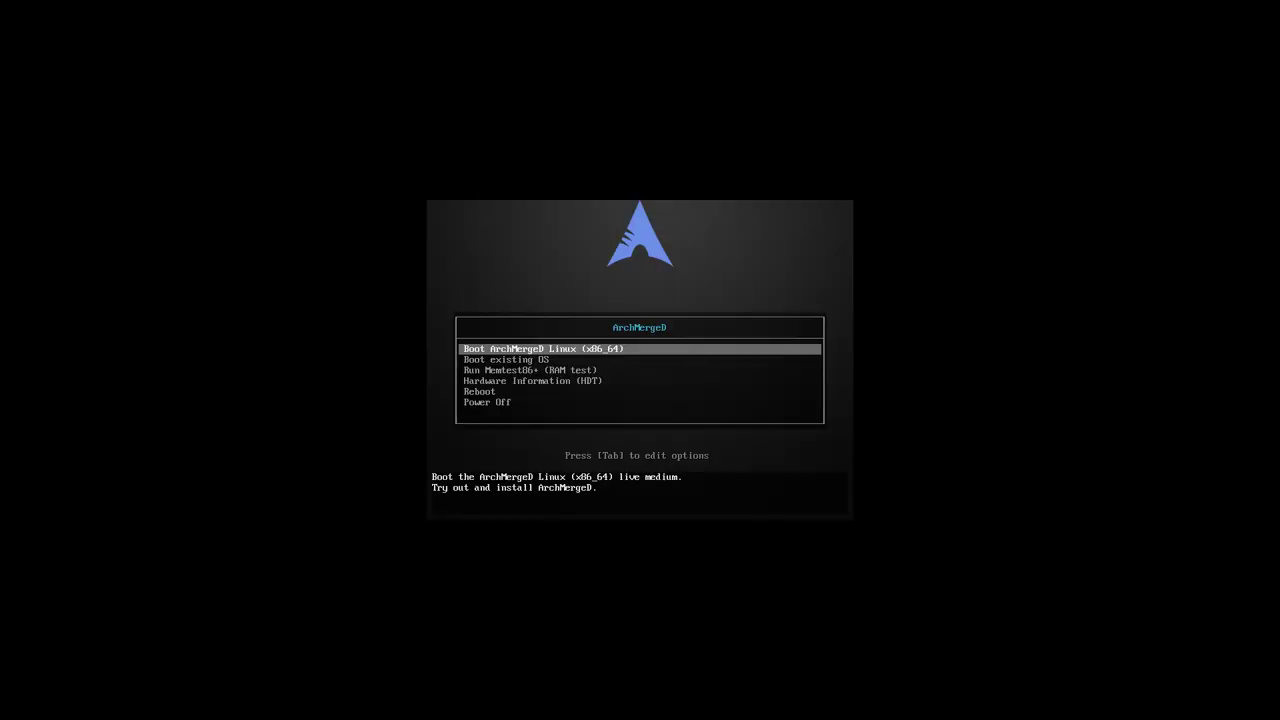
Boot the installed system via 'Boot existing OS' in the live boot menu.
key("Down")
key("Return")
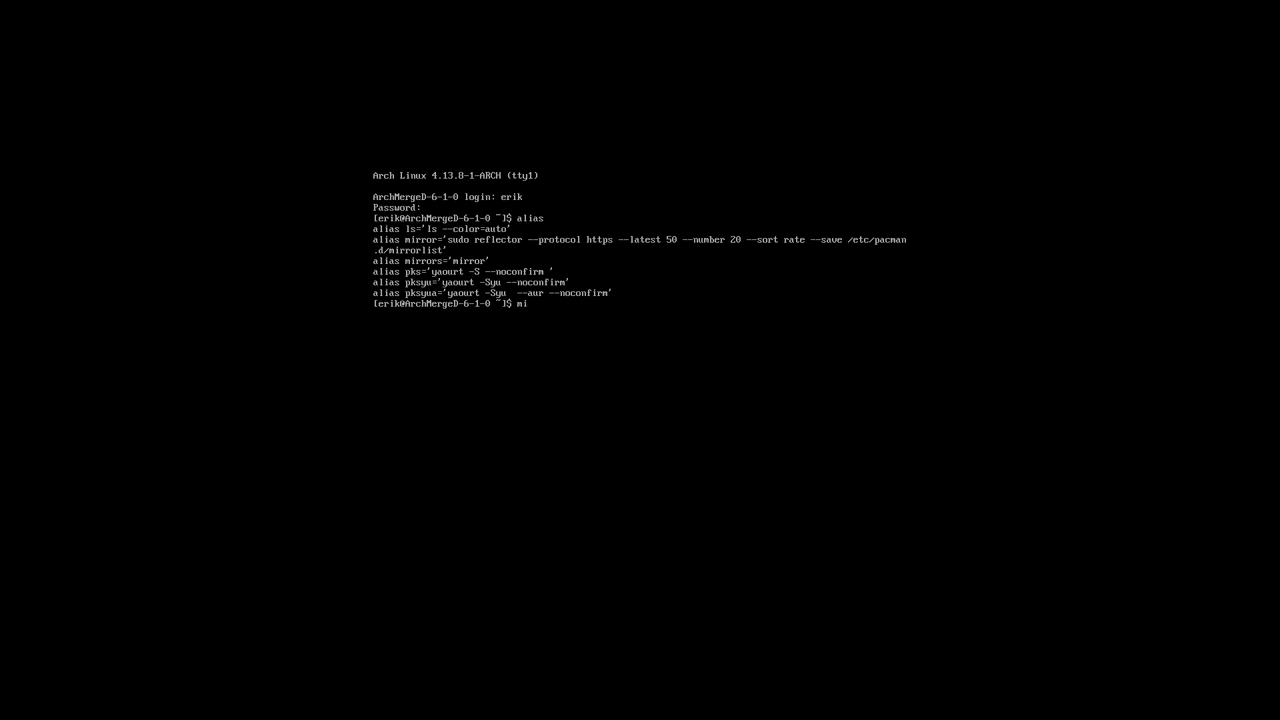
Rank the fastest HTTPS mirrors into the pacman mirror list, then begin the pksyu upgrade.
type("rro")
key("Return")
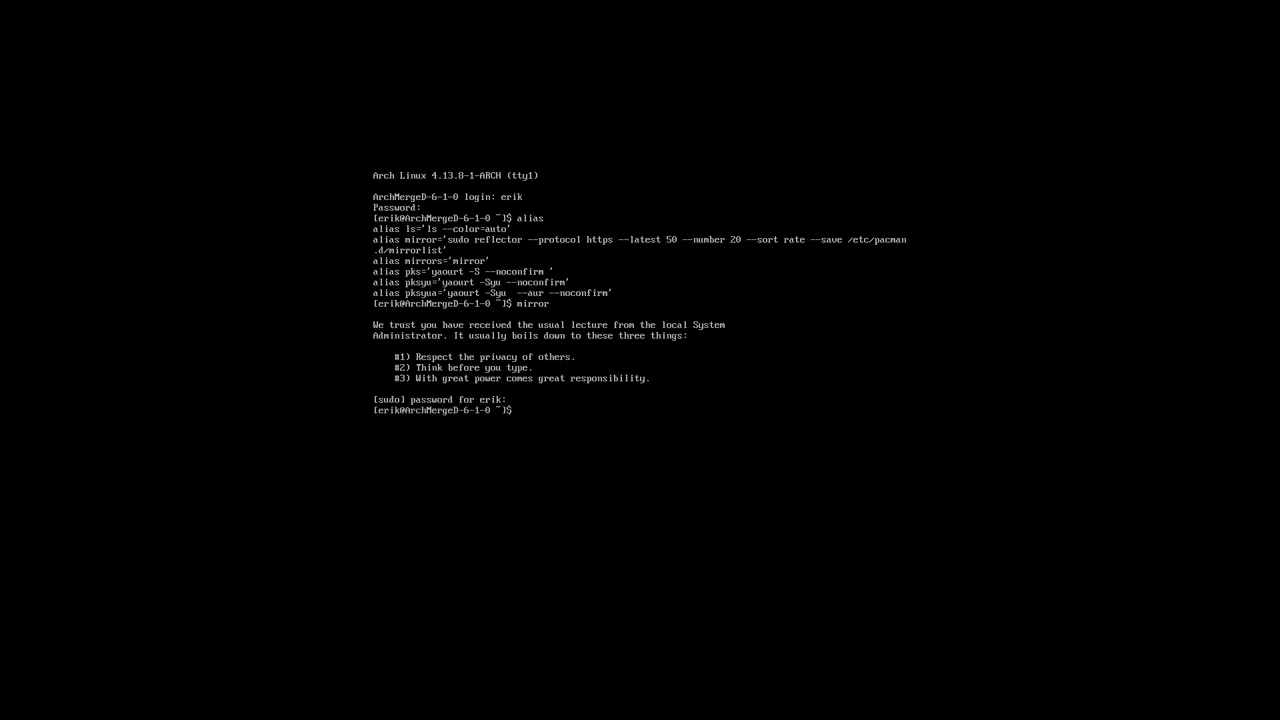
type("pks")
type("yua")
Run the pksyua full upgrade, updating irssi to 1.0.5-1, then rerun it to confirm.
key("Return")
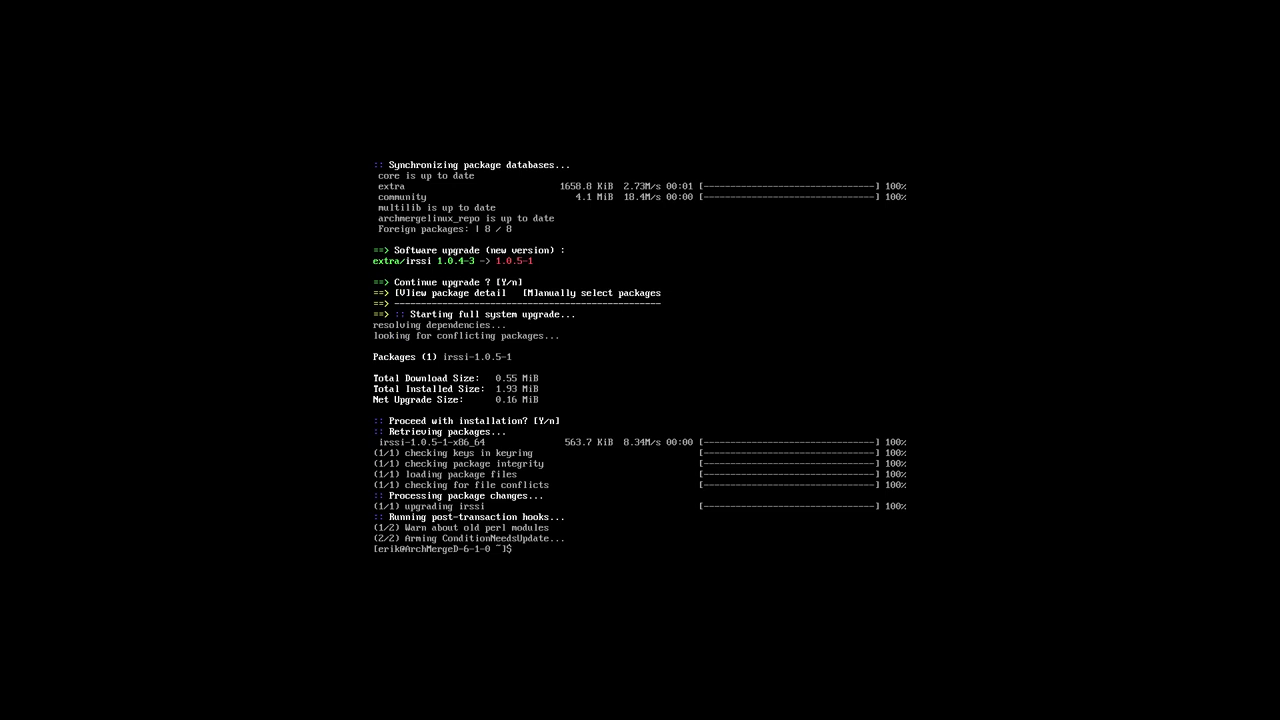
type("pksyua")
key("Return")
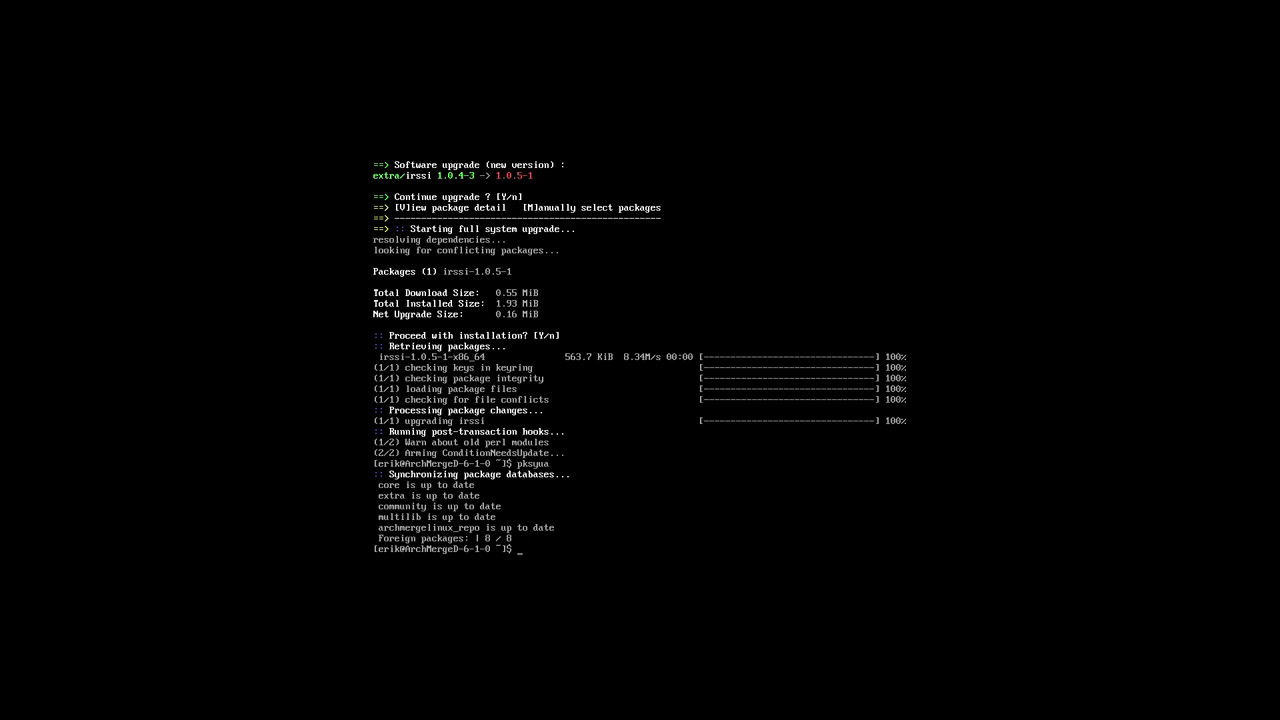
Run git clone on the amd-budgie GitHub repository URL.
type("git c")
type("lone ")
type("https")
type(":")
type("//ar")
type("ithub.com/")
type("archm")
type("ergel")
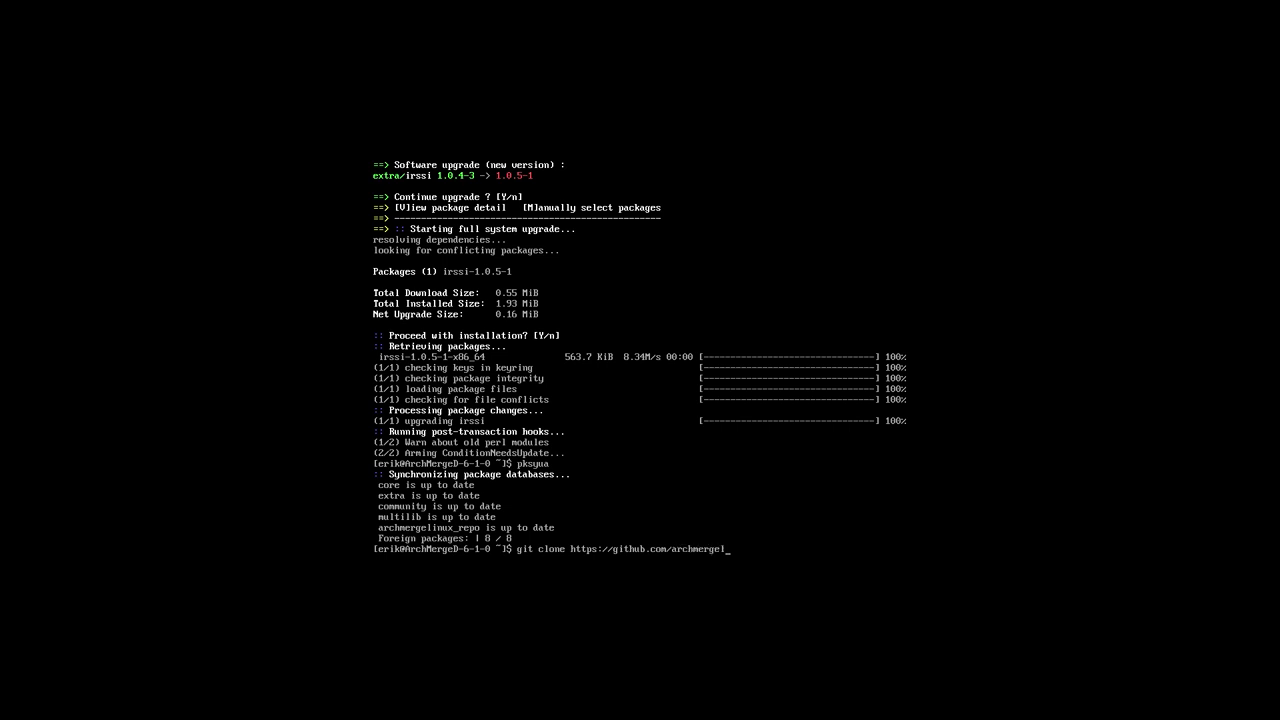
type("inux/")
type("amd-b")
type("udgie")
key("Return")
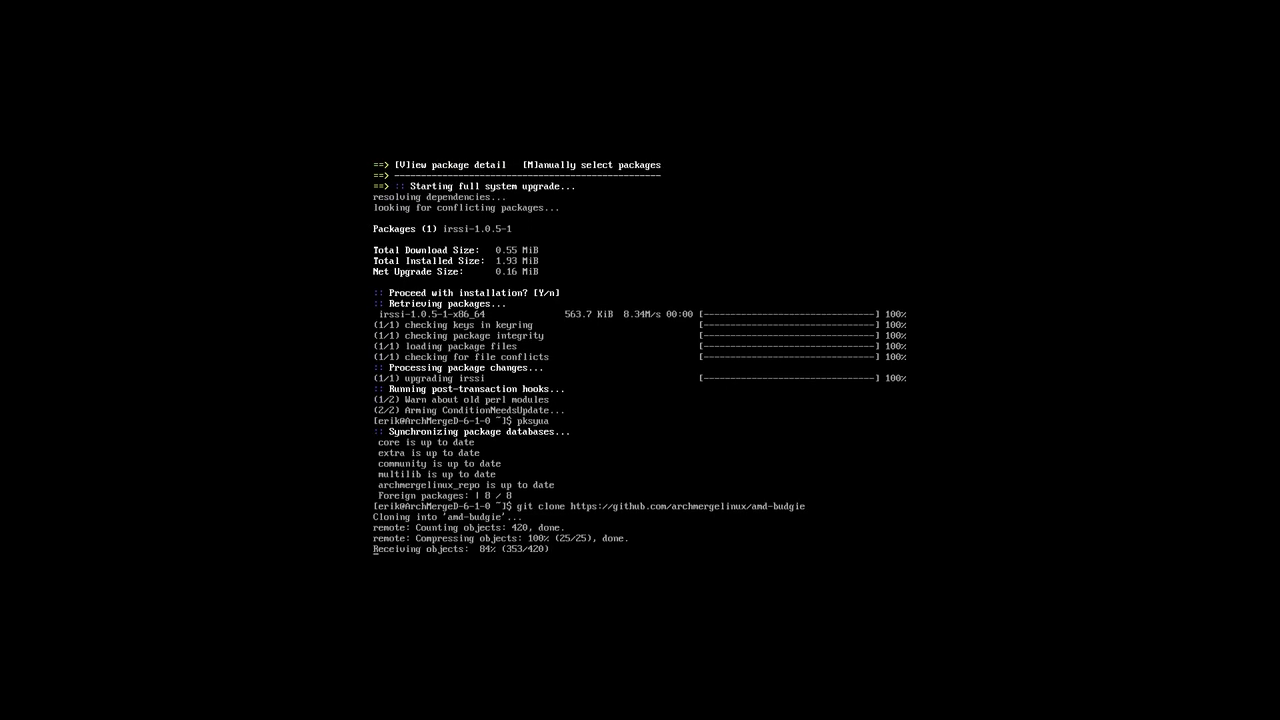
Enter the amd-budgie folder and list its install scripts.
type("cd am")
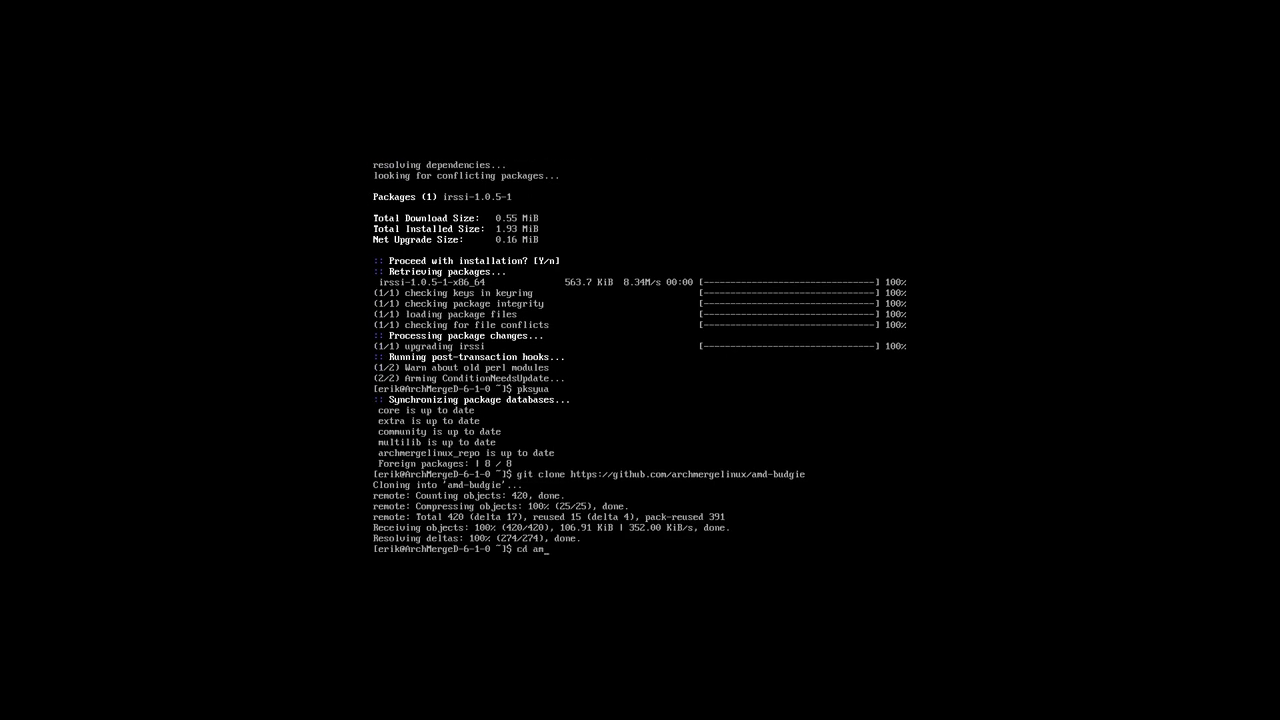
type("s")
key("BackSpace")
type("d")
key("Tab")
key("Return")
type("ls")
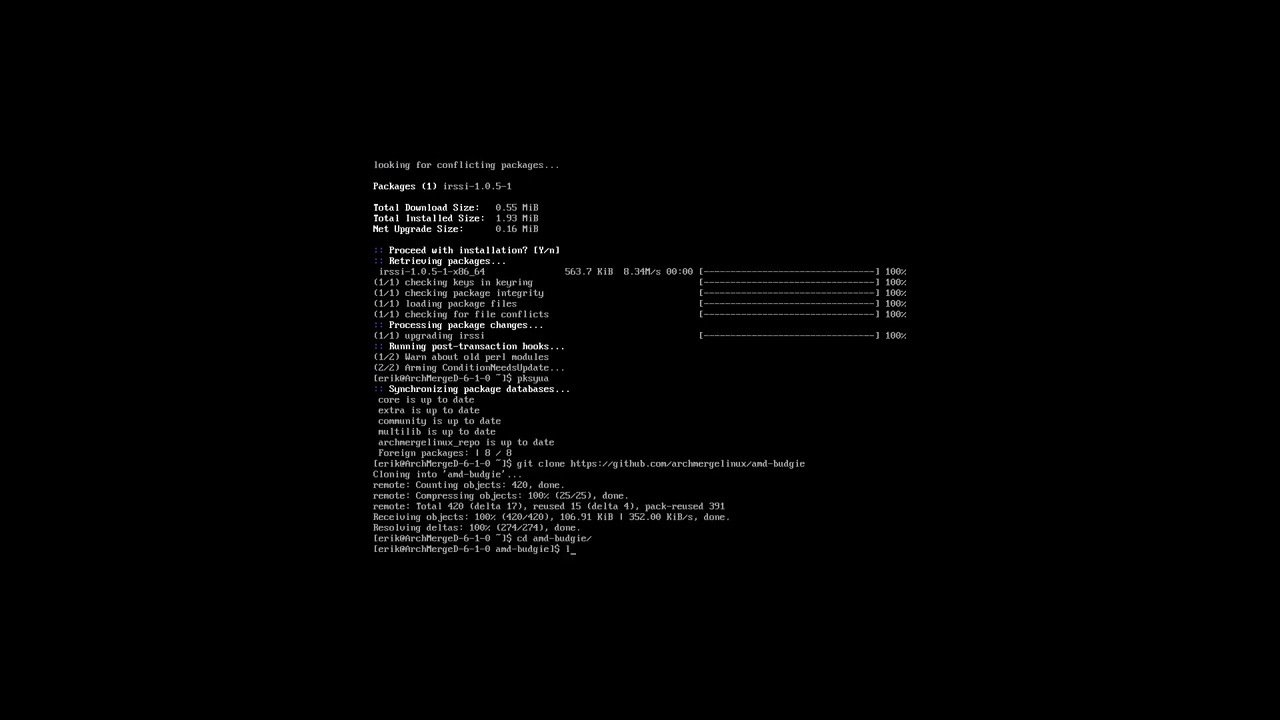
key("Return")
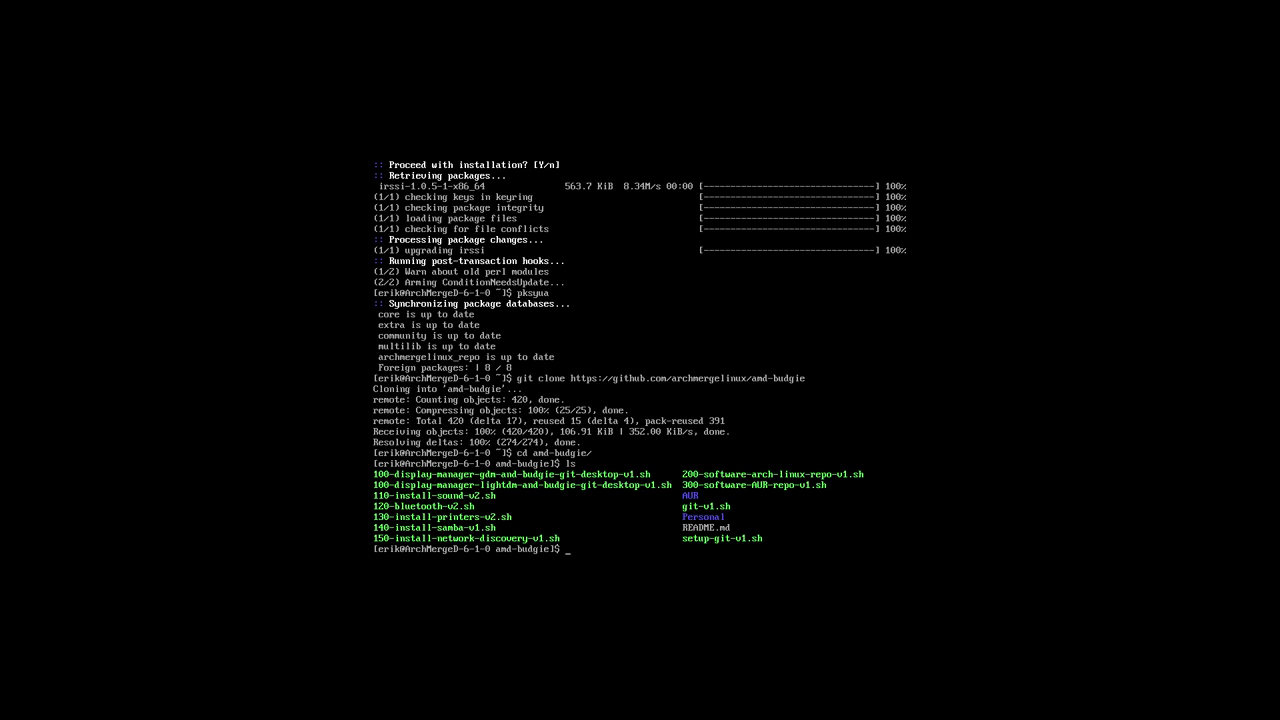